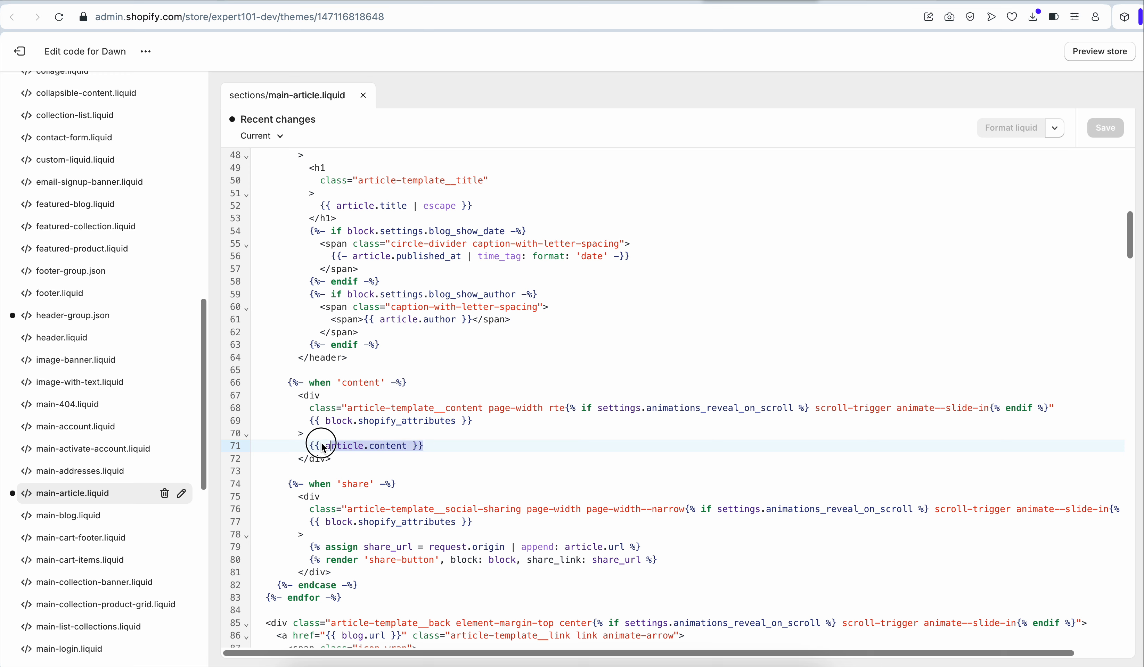
Paste the product-list Liquid code in place of the article content output in main-article.liquid and save the file
key("ctrl+v")
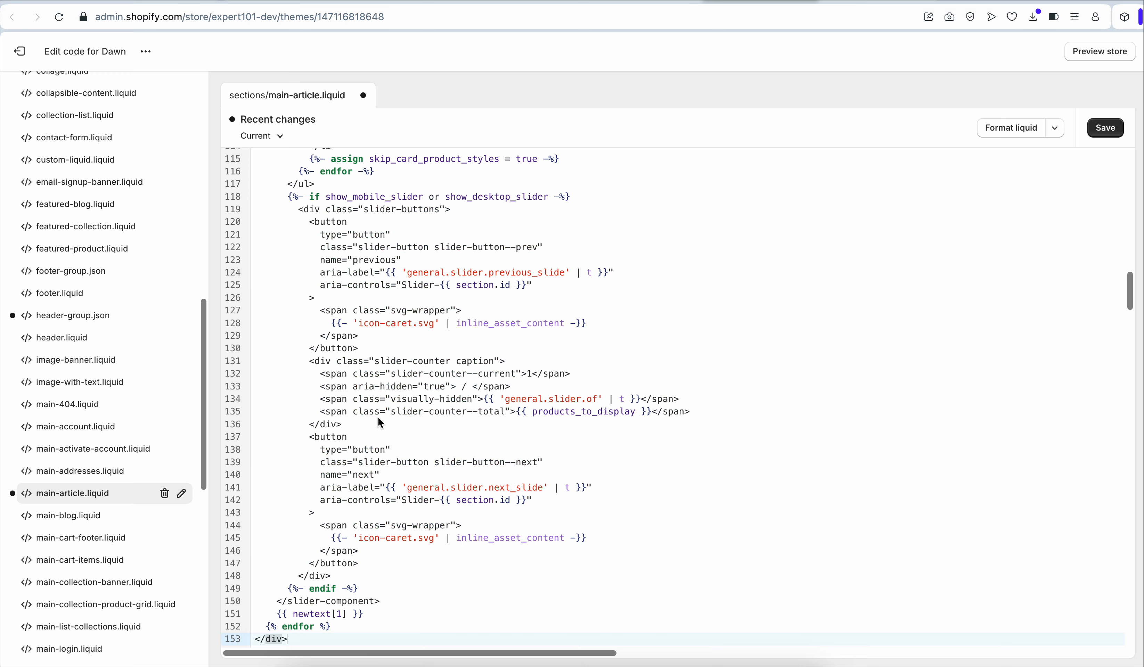
scroll(435, 362, "up", 8)
scroll(435, 362, "up", 3)
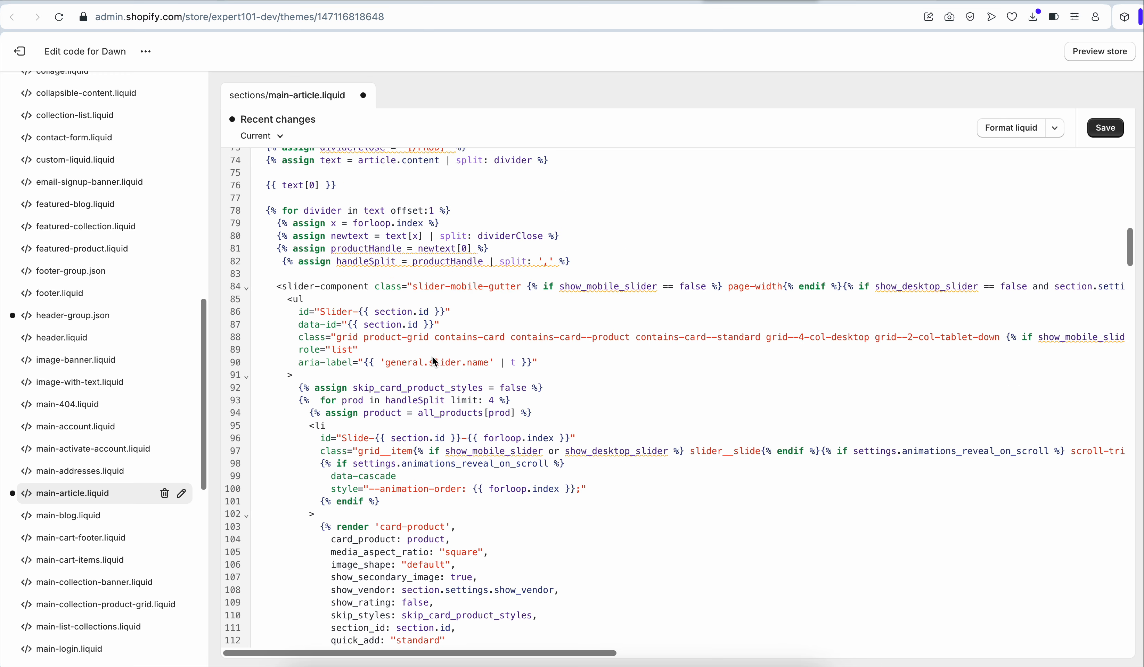
scroll(438, 320, "up", 4)
scroll(437, 319, "up", 2)
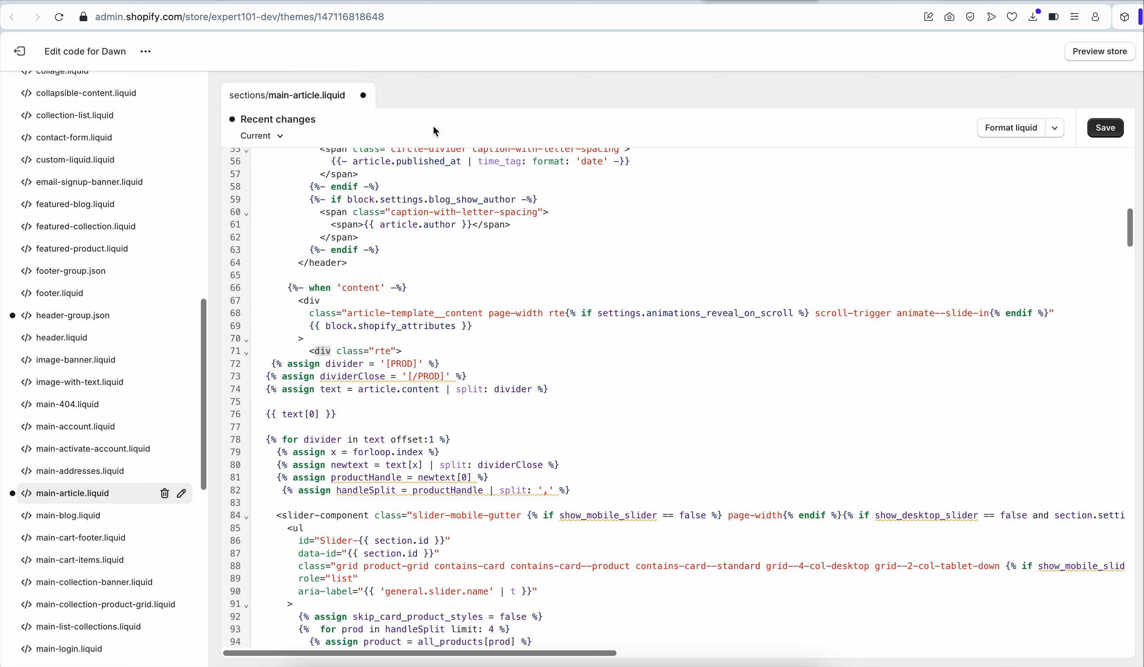
key("super+s")
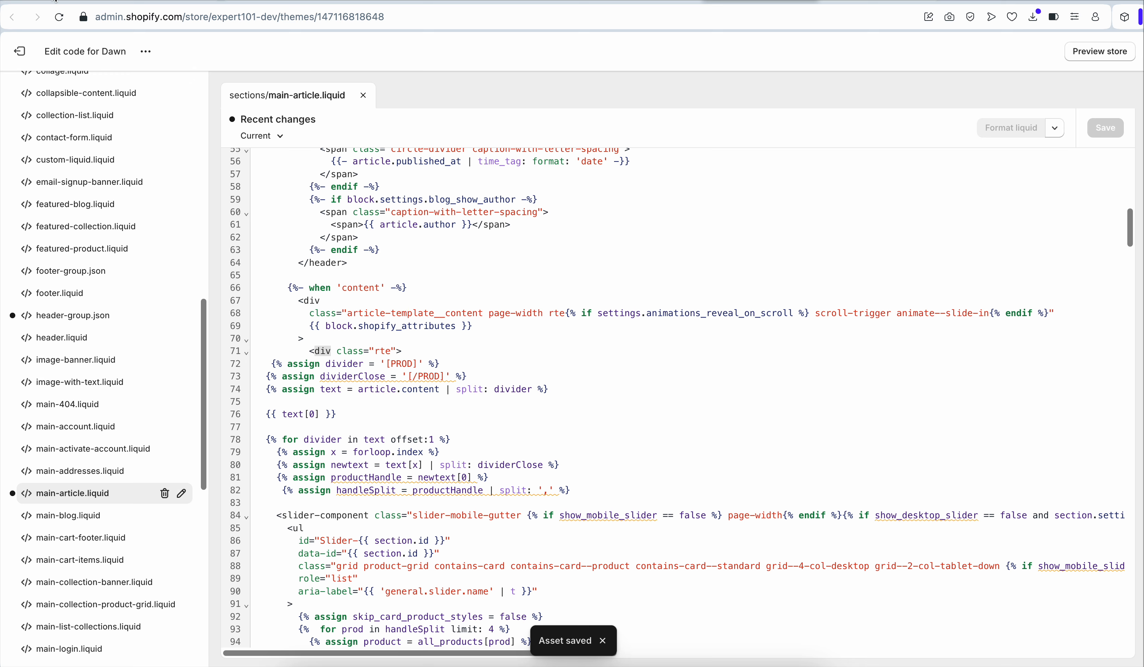
Open the repository README and copy the Dawn-theme stylesheet and script include lines
mouse_move(55, 1)
left_click(132, 46)
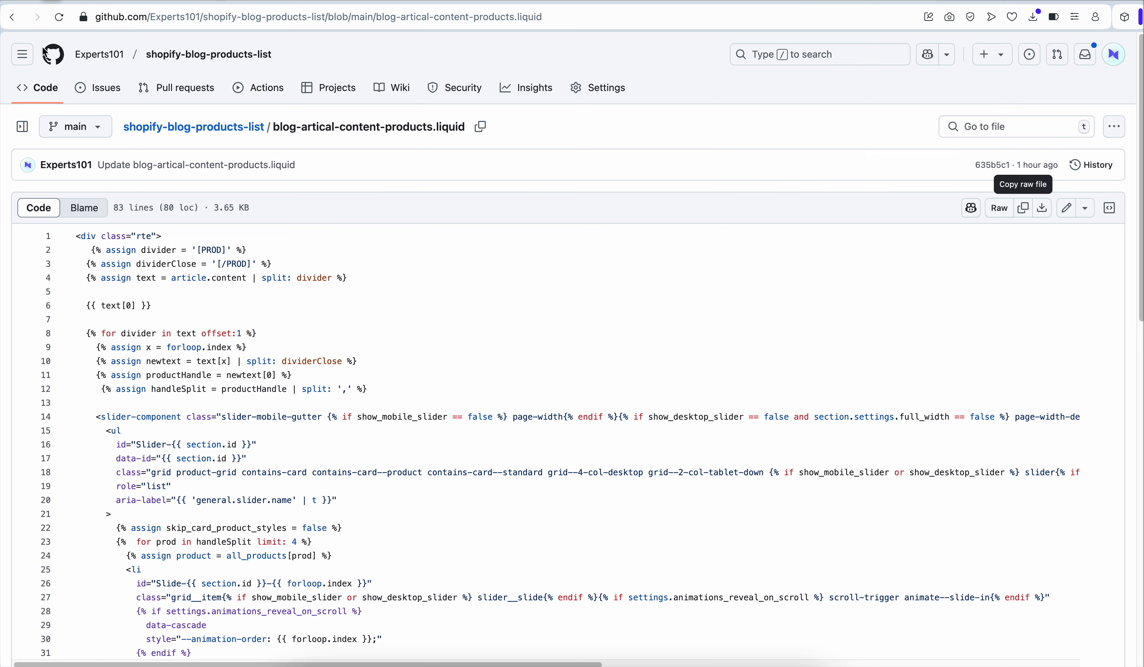
left_click(157, 129)
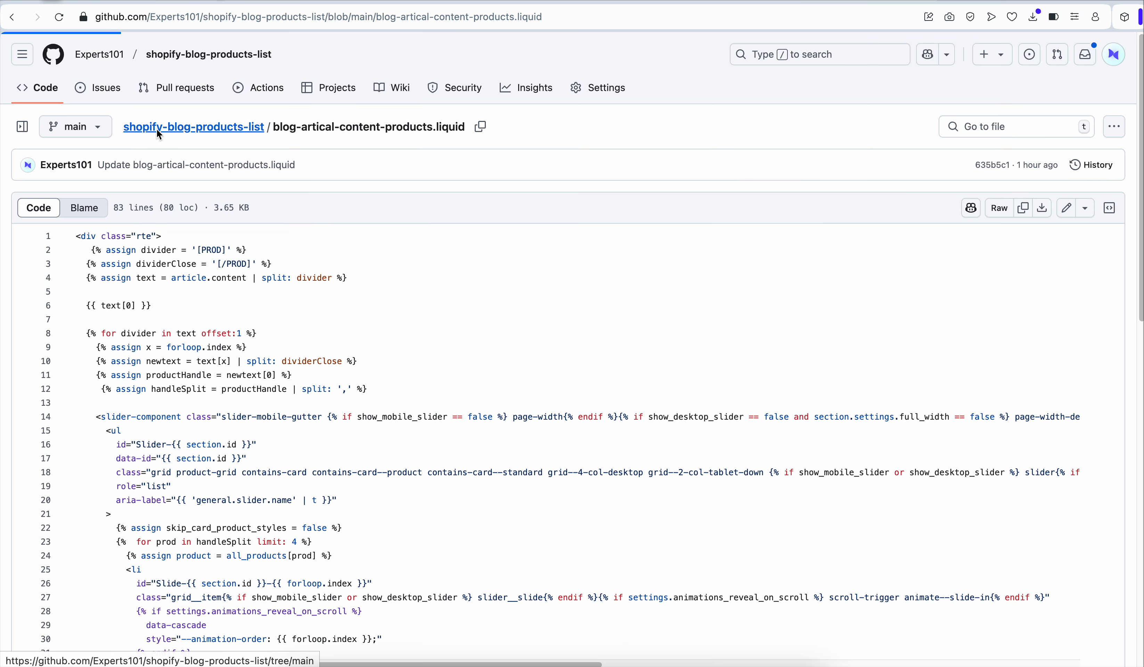
scroll(196, 250, "down", 20)
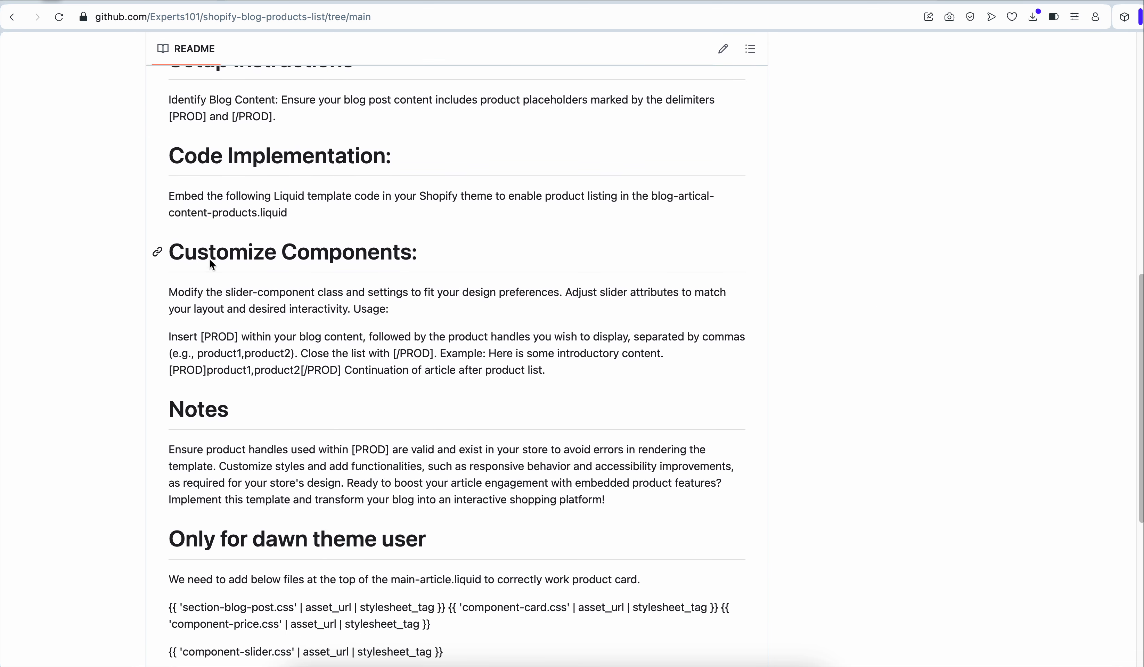
left_click_drag(172, 326, 255, 628)
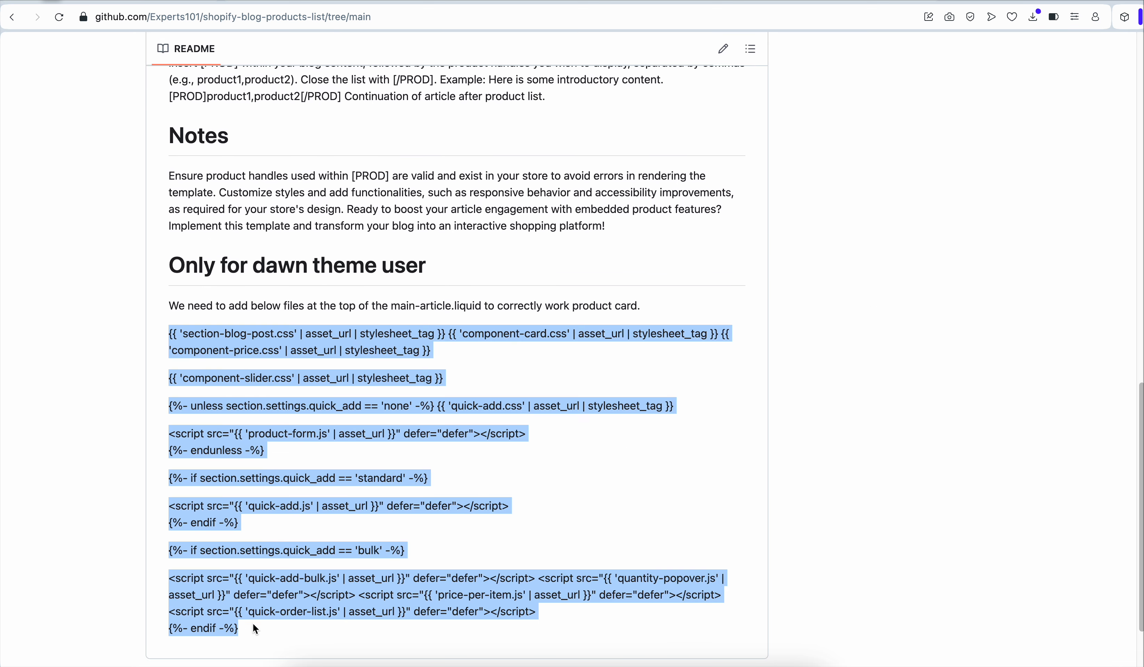
Replace the first line of main-article.liquid with the copied stylesheet and script includes
left_click(747, 1)
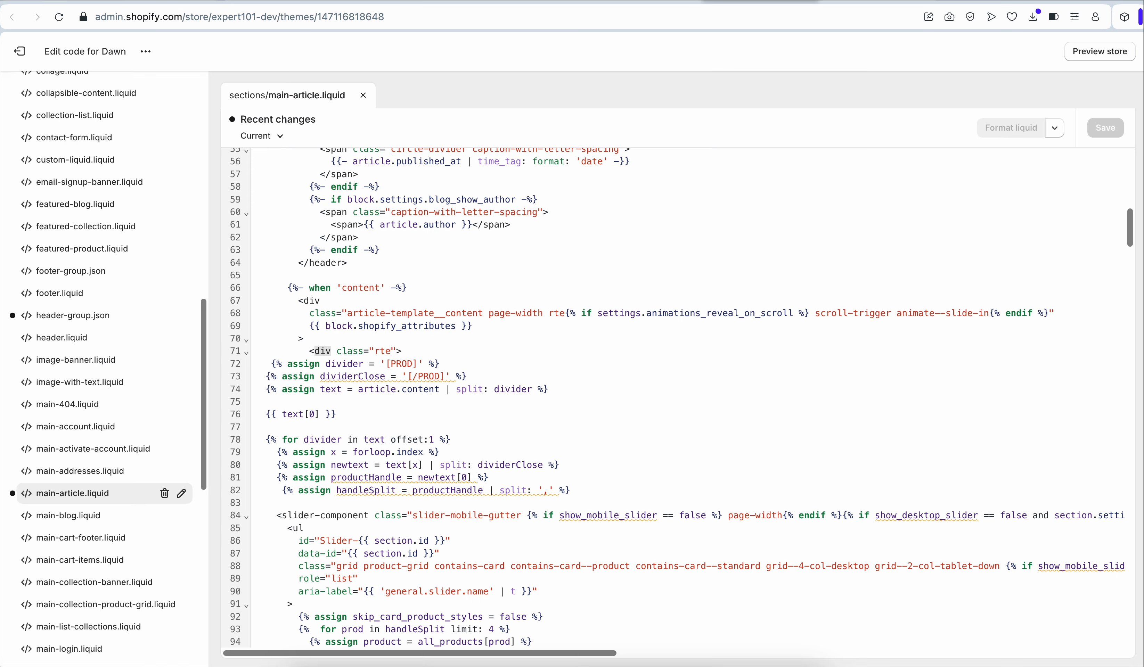
scroll(610, 261, "up", 14)
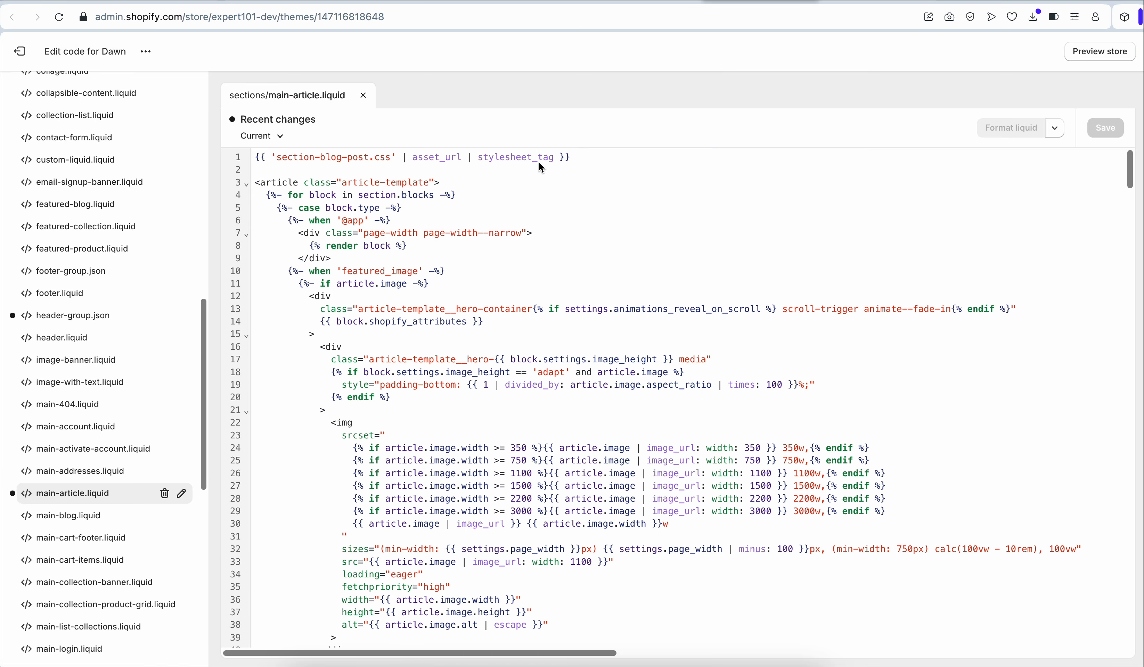
triple_click(552, 158)
key("ctrl+v")
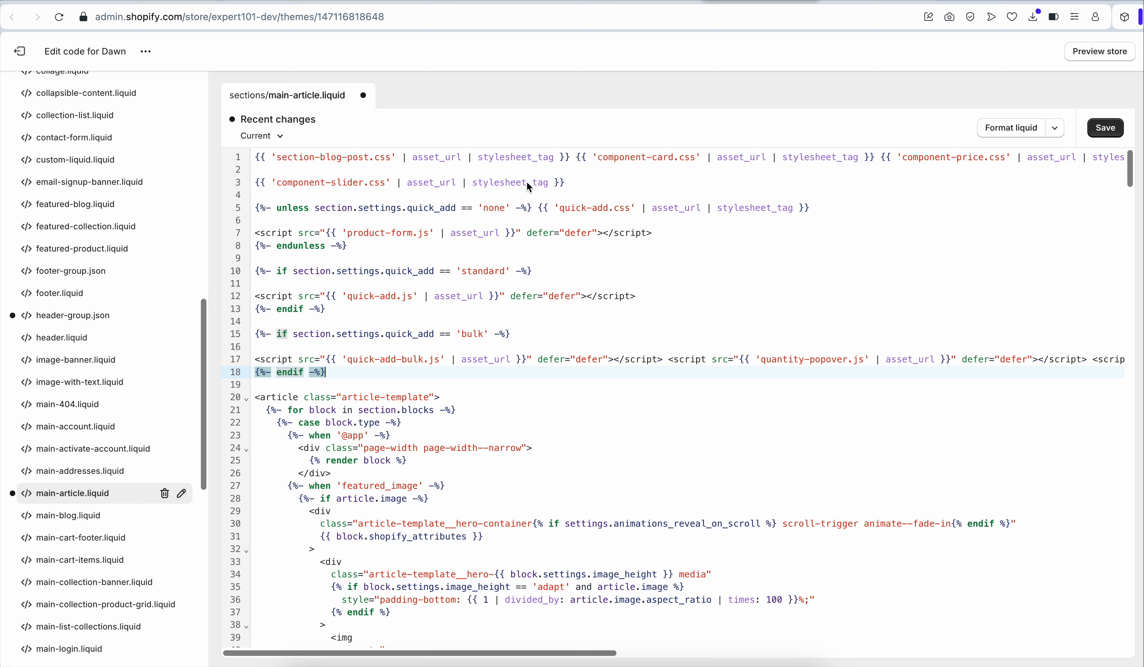
Split the combined stylesheet tags in the first line onto separate lines and save the file
left_click(577, 161)
key("Return")
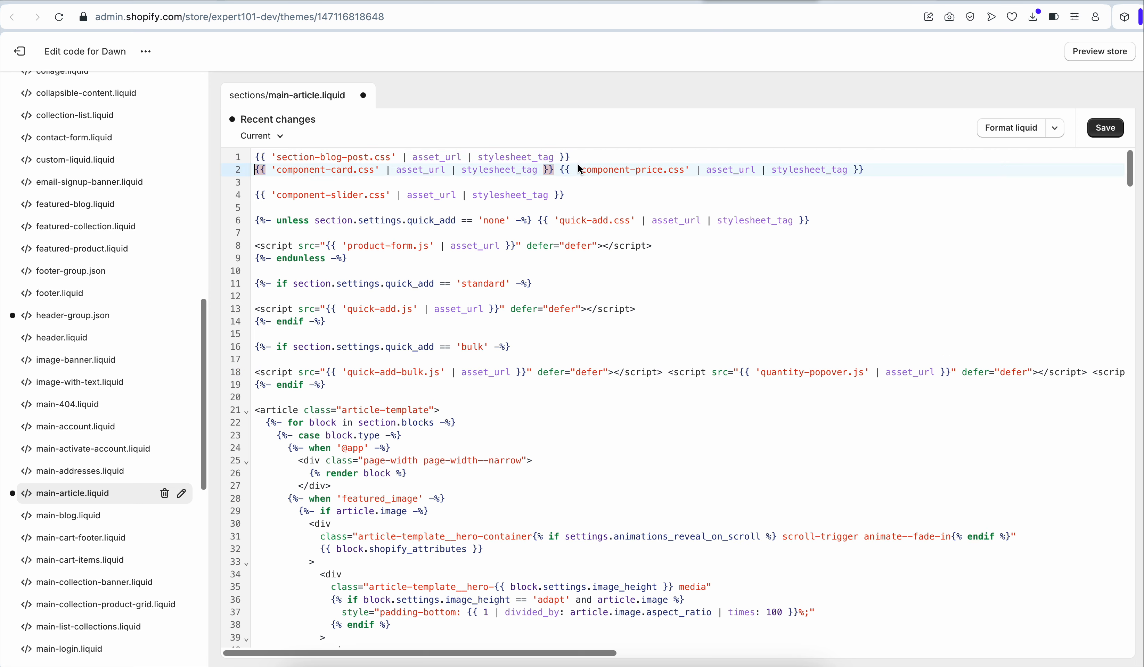
left_click(564, 170)
key("Return")
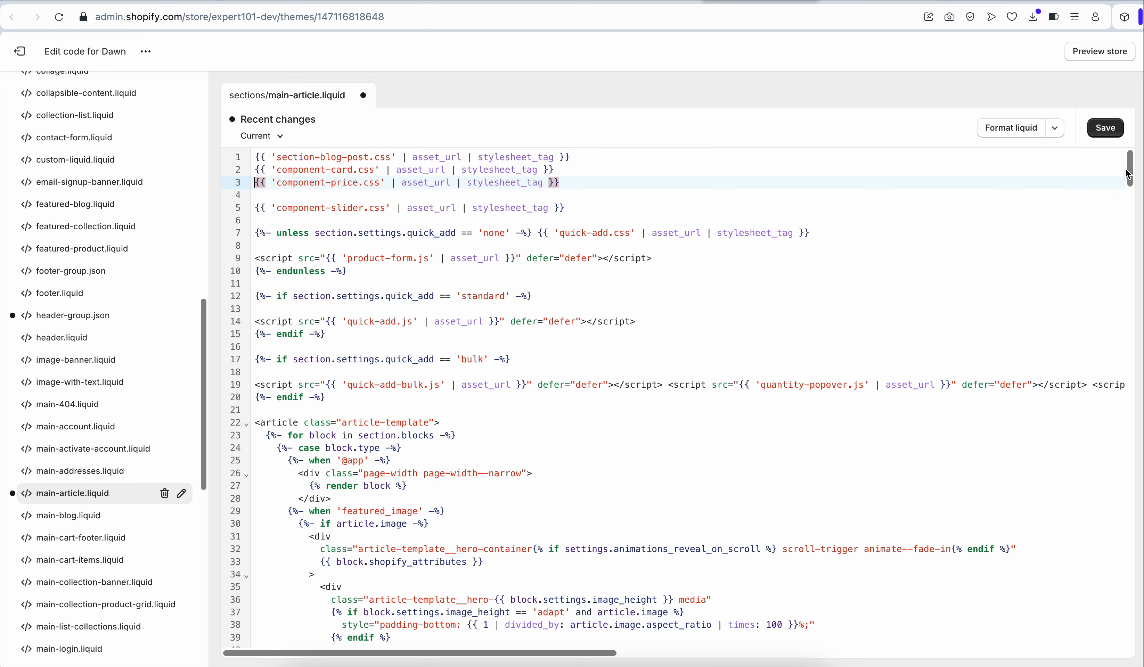
left_click(1105, 128)
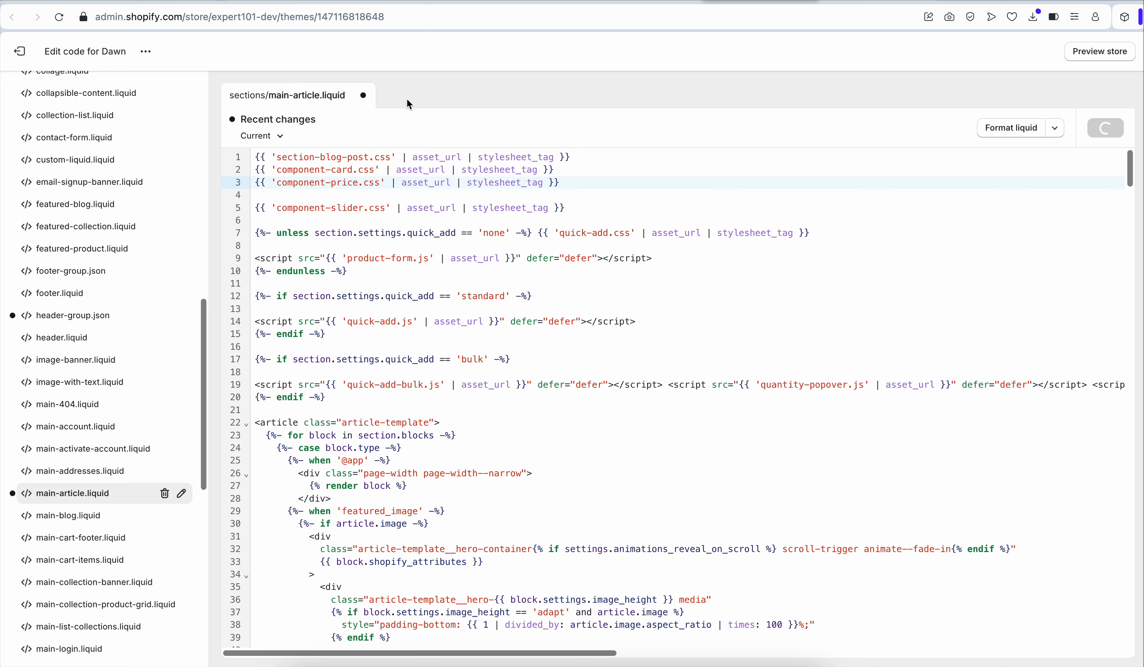
Open the WebAssembly blog post and switch its content editor to HTML code view
left_click(414, 1)
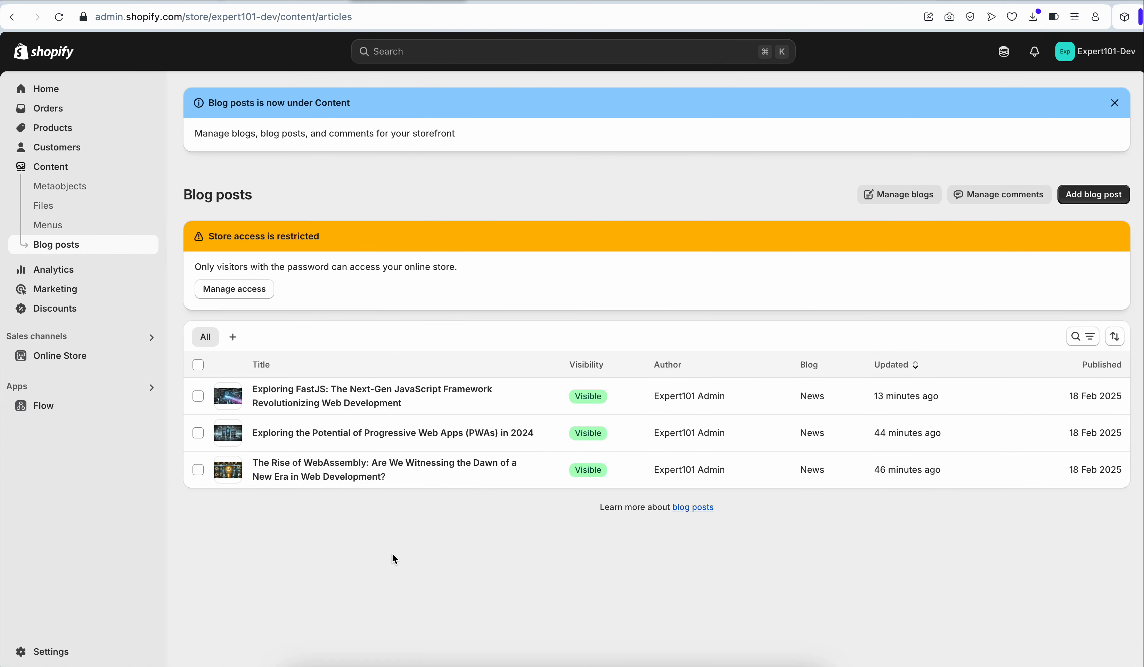
left_click(346, 477)
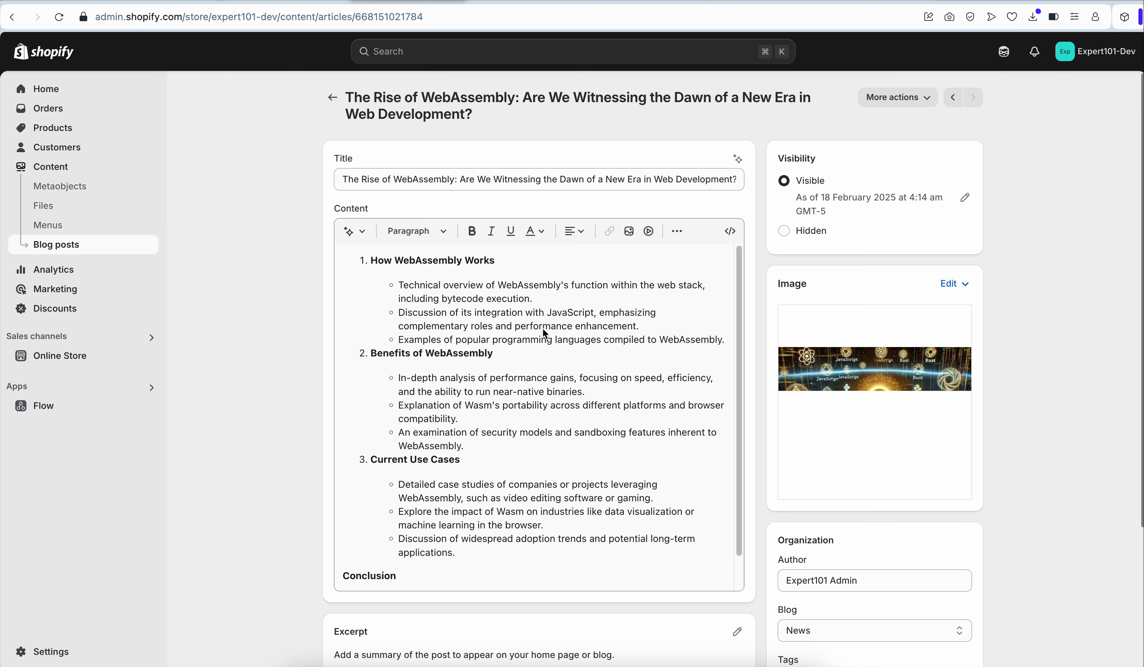
scroll(691, 348, "down", 5)
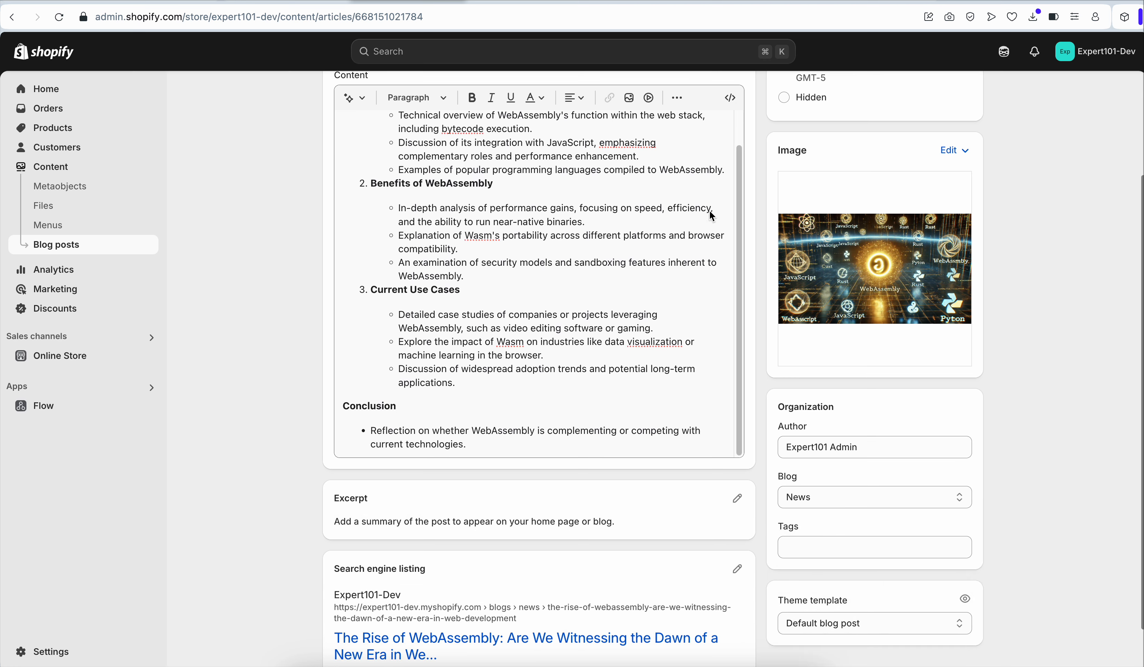
left_click(730, 98)
scroll(522, 273, "down", 3)
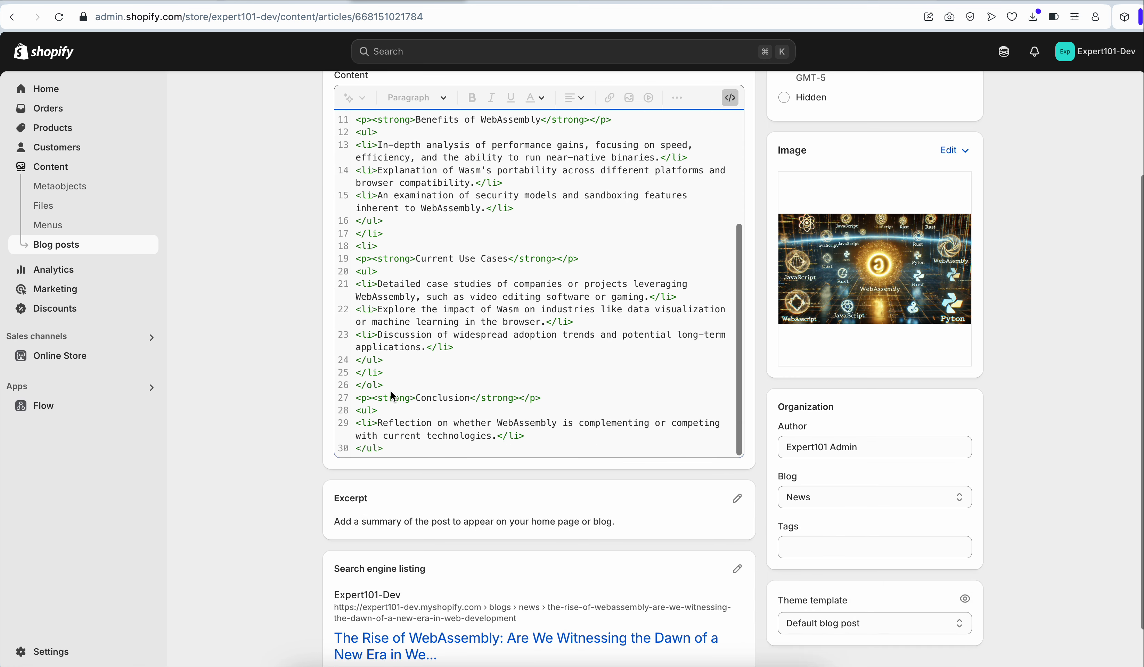
Add a Products h2 heading after the closing list tag in the post's HTML content
left_click(450, 387)
key("Return")
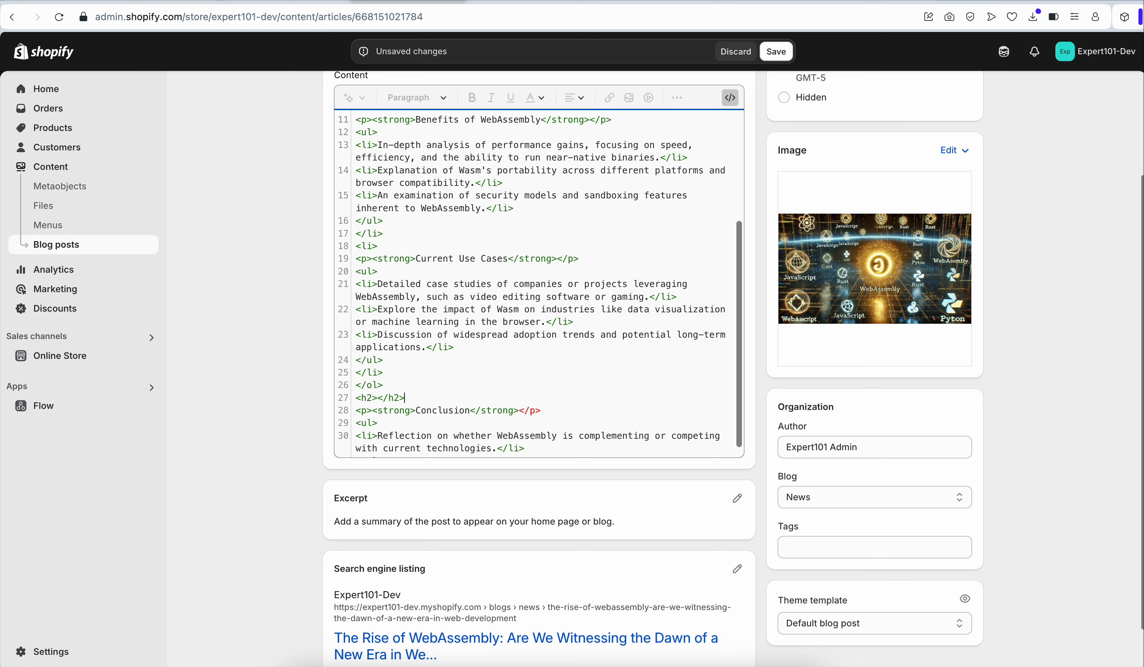
type("Products")
key("Return")
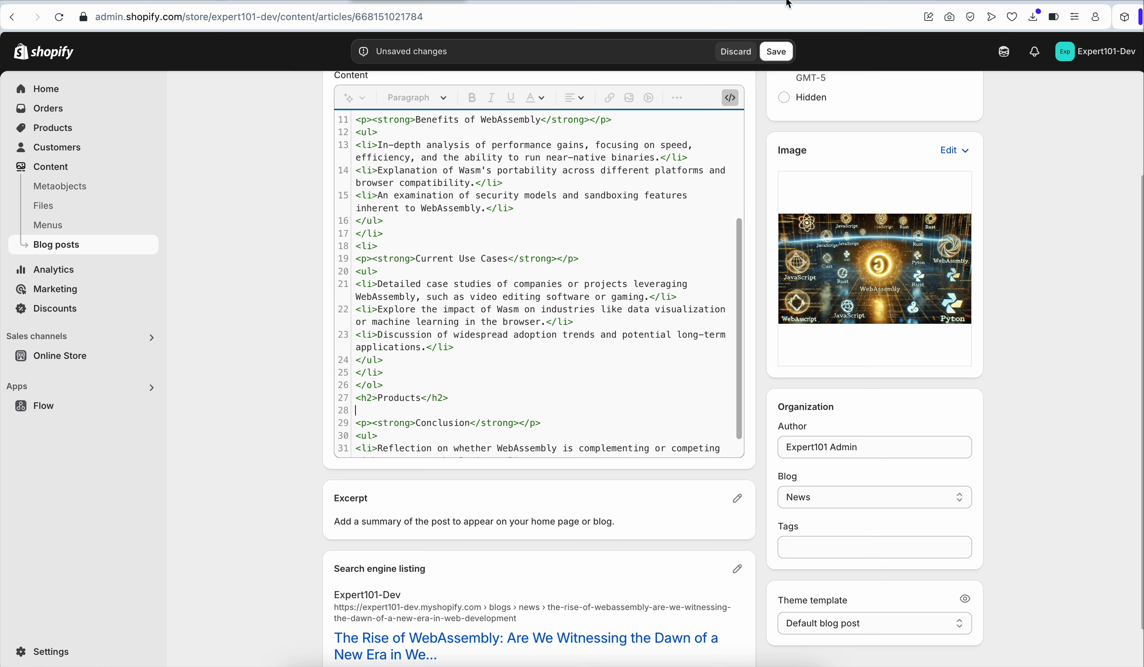
Copy the [PROD] placeholder from the README usage instructions on GitHub
left_click(50, 2)
scroll(250, 305, "down", 2)
scroll(250, 304, "up", 12)
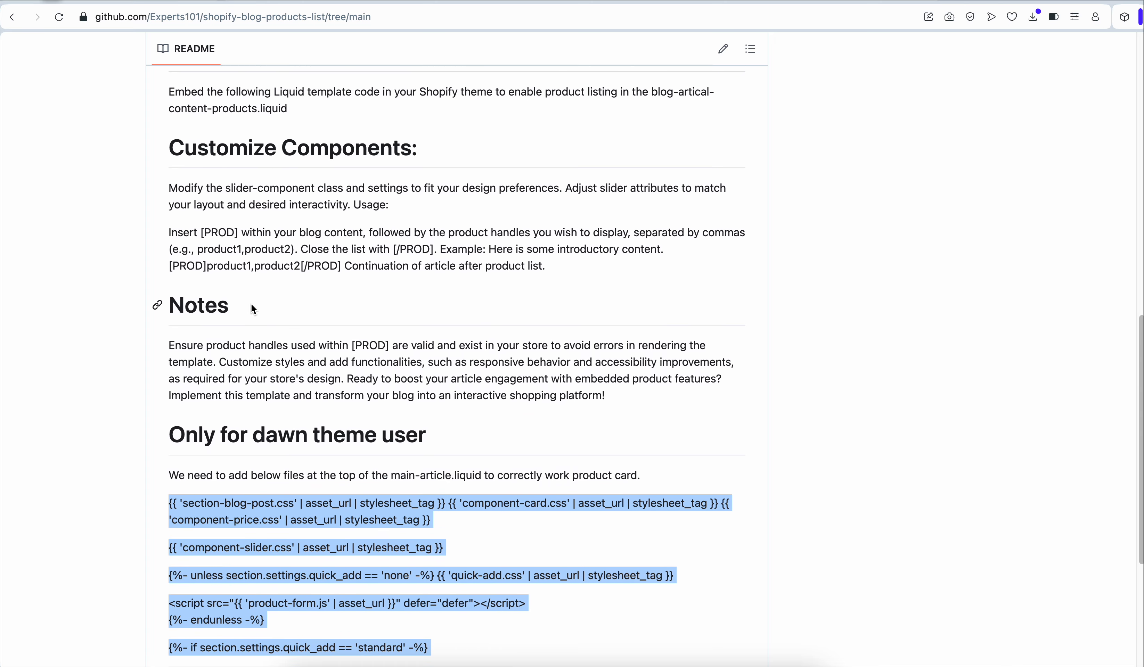
scroll(258, 314, "down", 2)
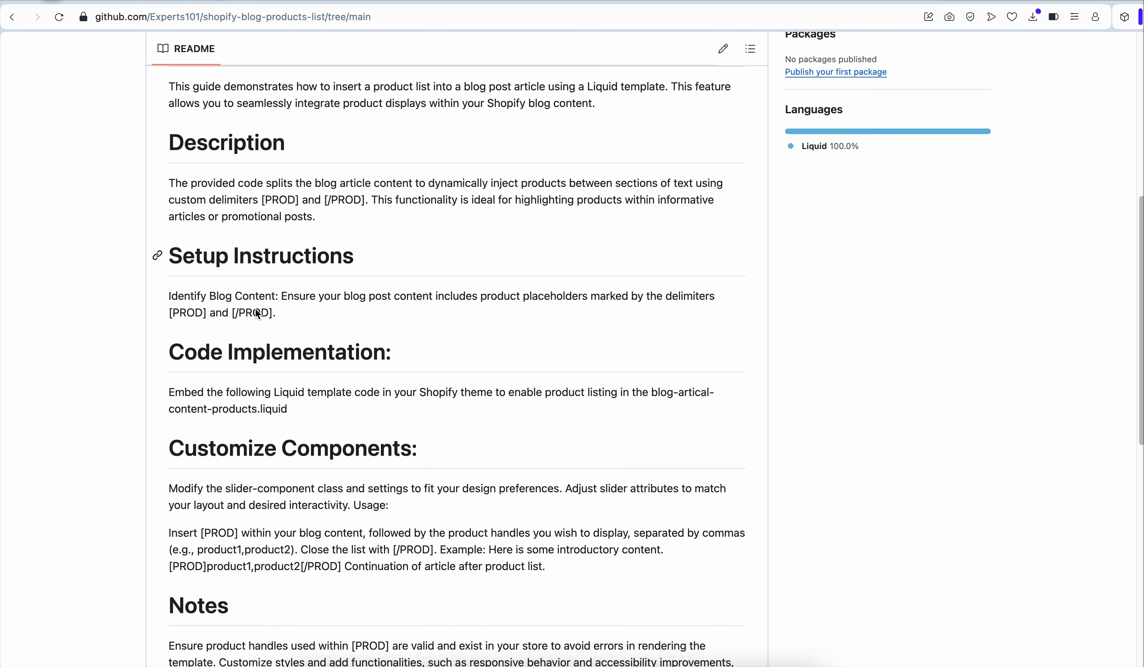
scroll(262, 314, "down", 2)
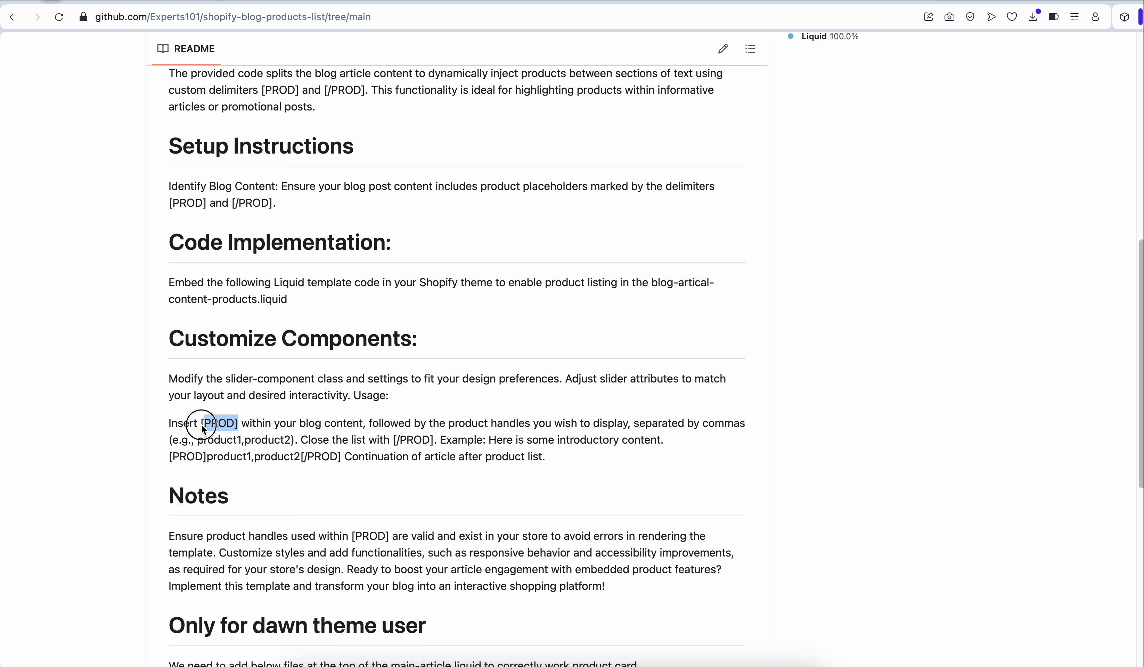
left_click_drag(202, 425, 198, 425)
key("ctrl+c")
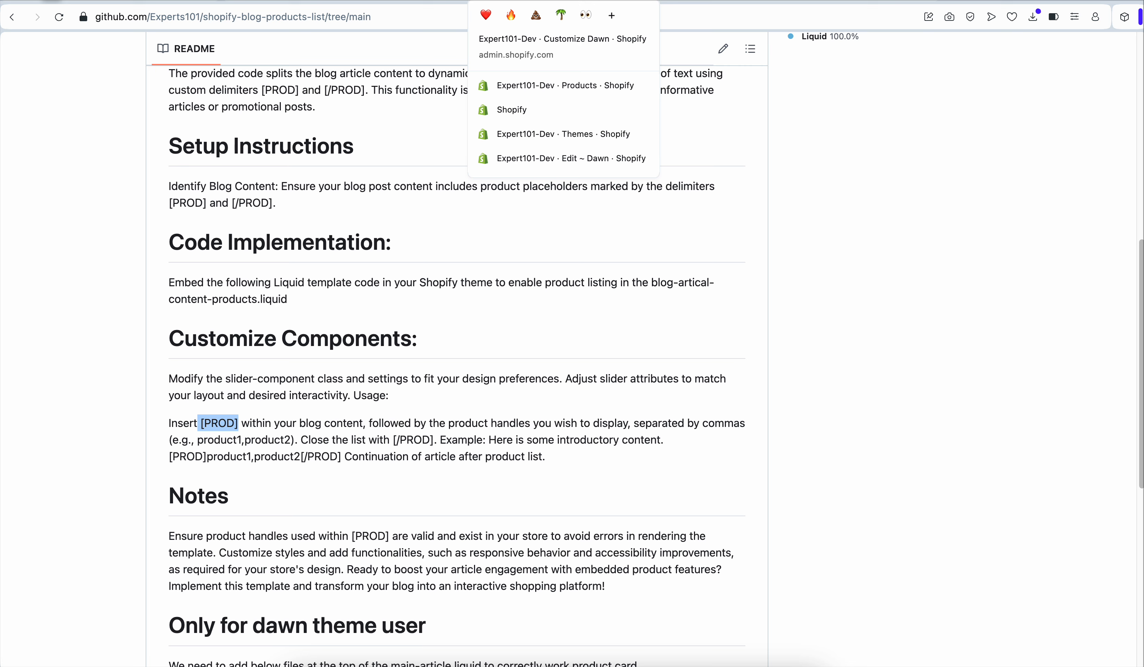
Insert a [PROD] and [/PROD] placeholder pair on the line below the Products heading
left_click(406, 1)
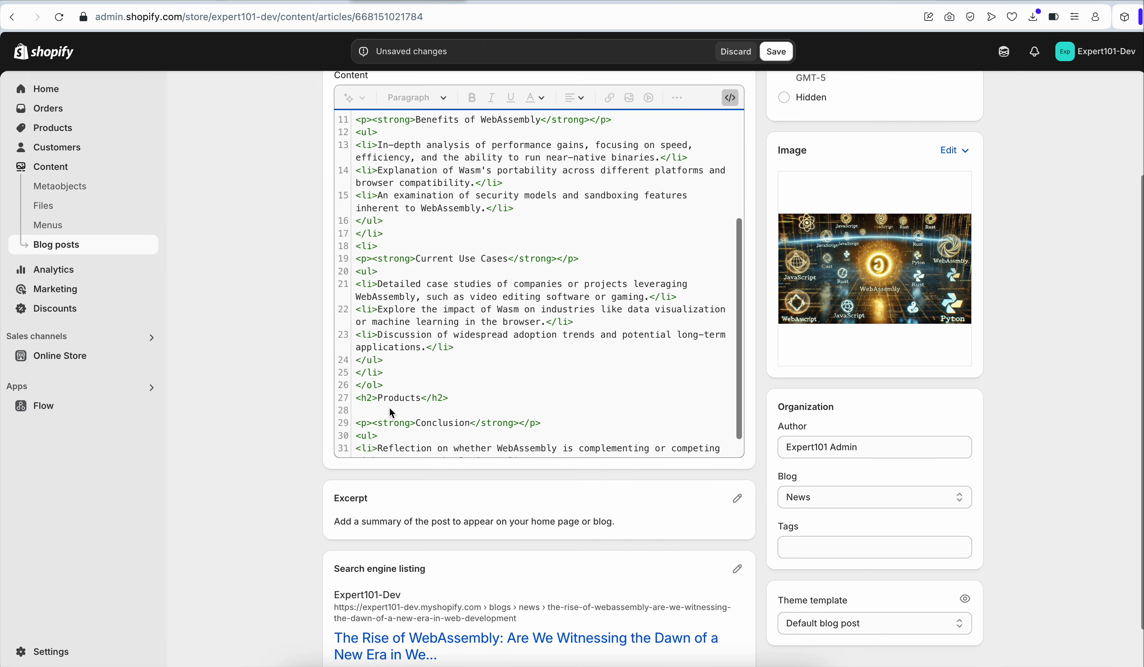
left_click(392, 411)
key("ctrl+v")
key("ctrl+v")
left_click(403, 411)
type("/")
left_click(362, 411)
key("BackSpace")
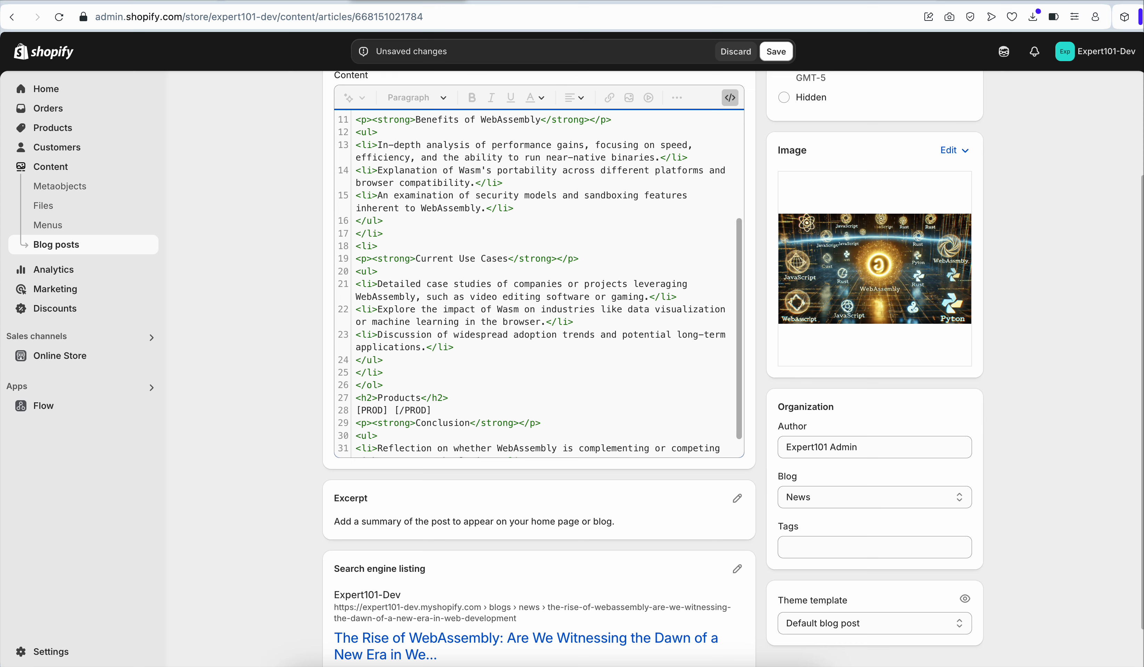
Copy the athens-leather-briefcase-5 product handle and insert it with a trailing comma between the PROD placeholders
left_click(846, 1)
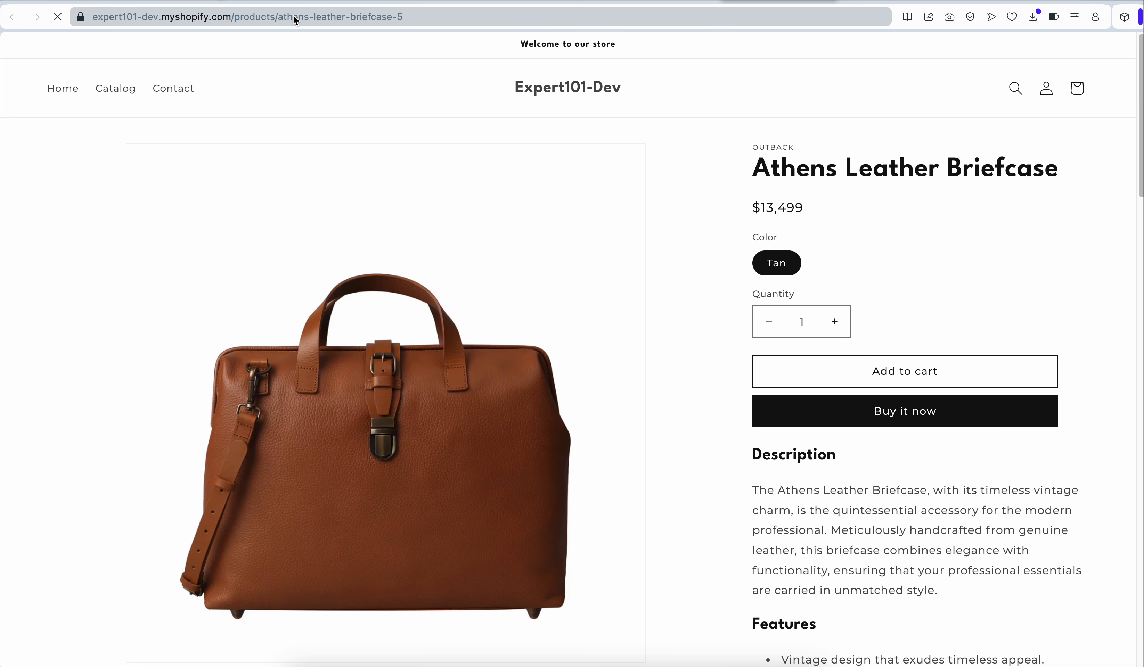
left_click_drag(278, 17, 424, 18)
key("super+c")
left_click(367, 0)
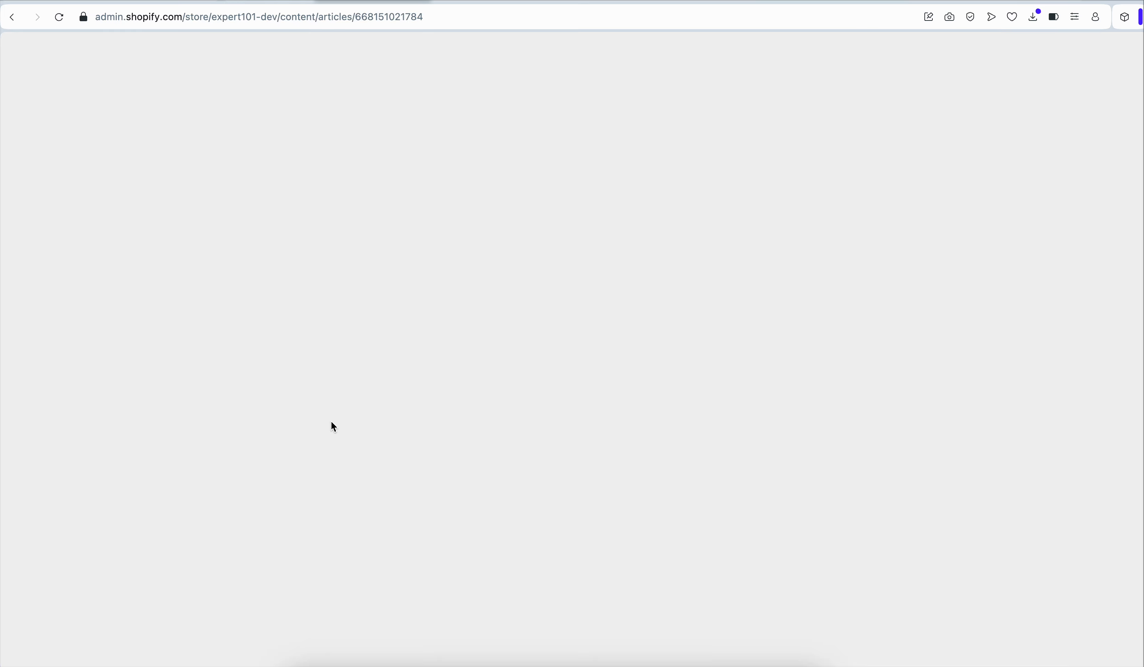
left_click(393, 407)
key("BackSpace")
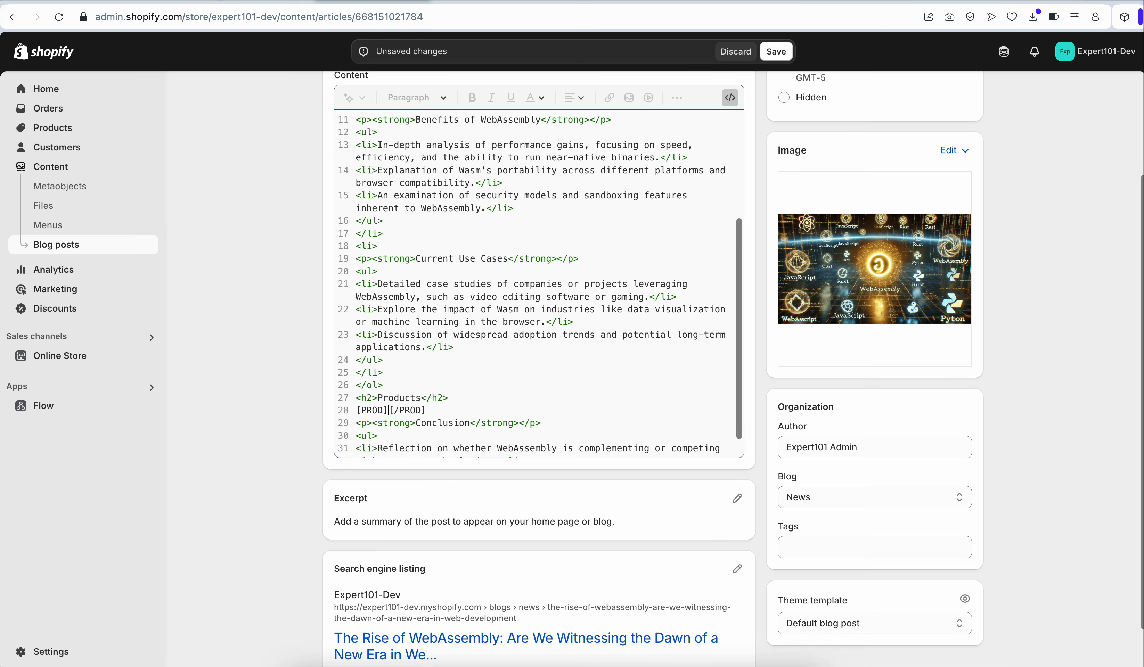
key("super+v")
type(",")
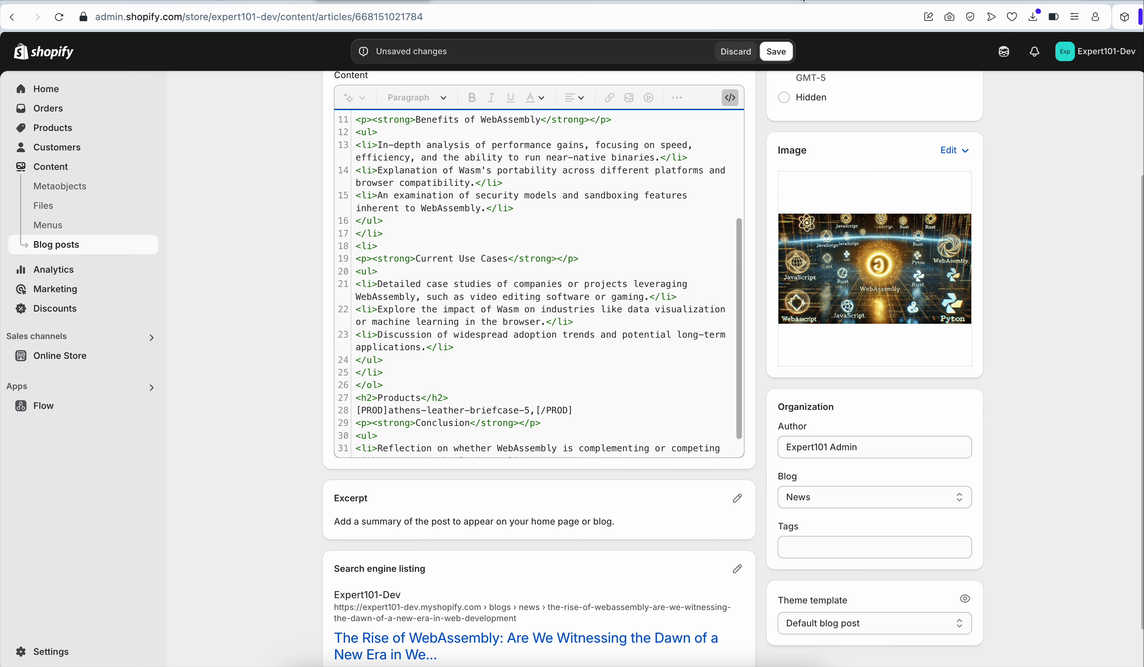
Copy the athens-leather-briefcase-7 handle from its product page and paste it into the placeholder list
left_click(778, 2)
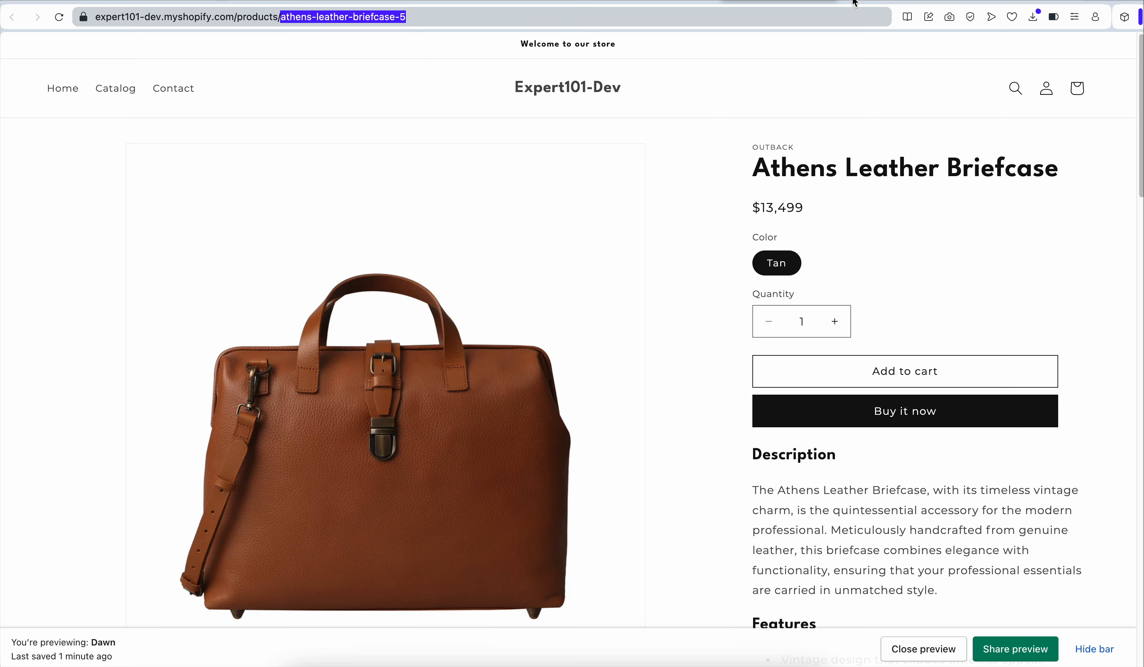
left_click(863, 3)
left_click_drag(281, 19, 405, 21)
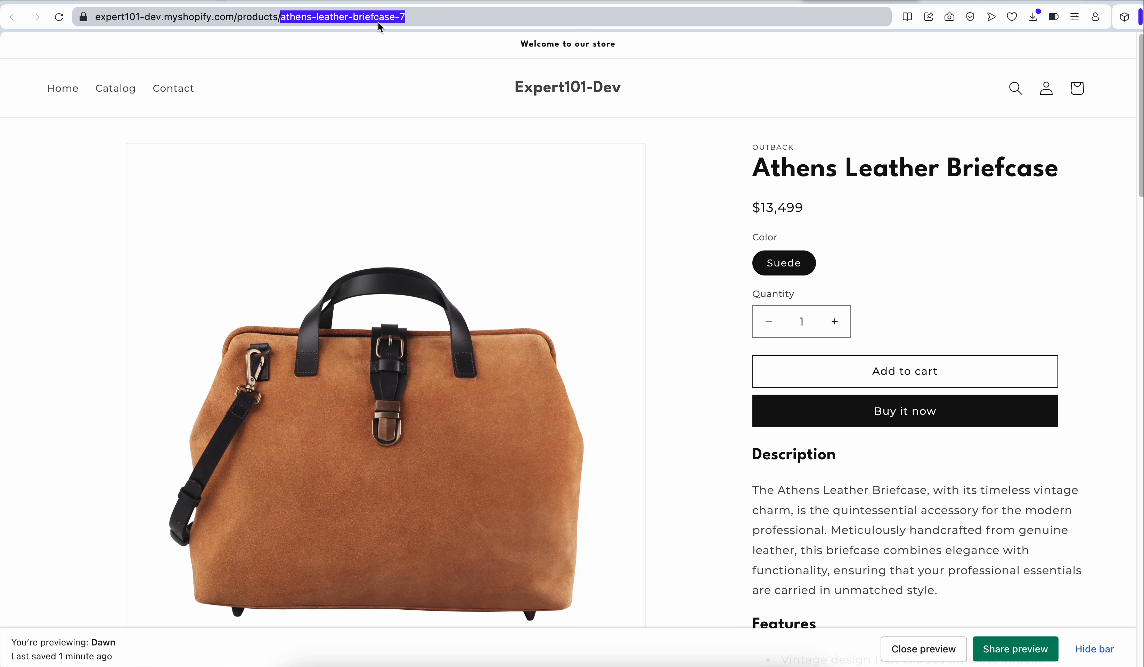
left_click(316, 3)
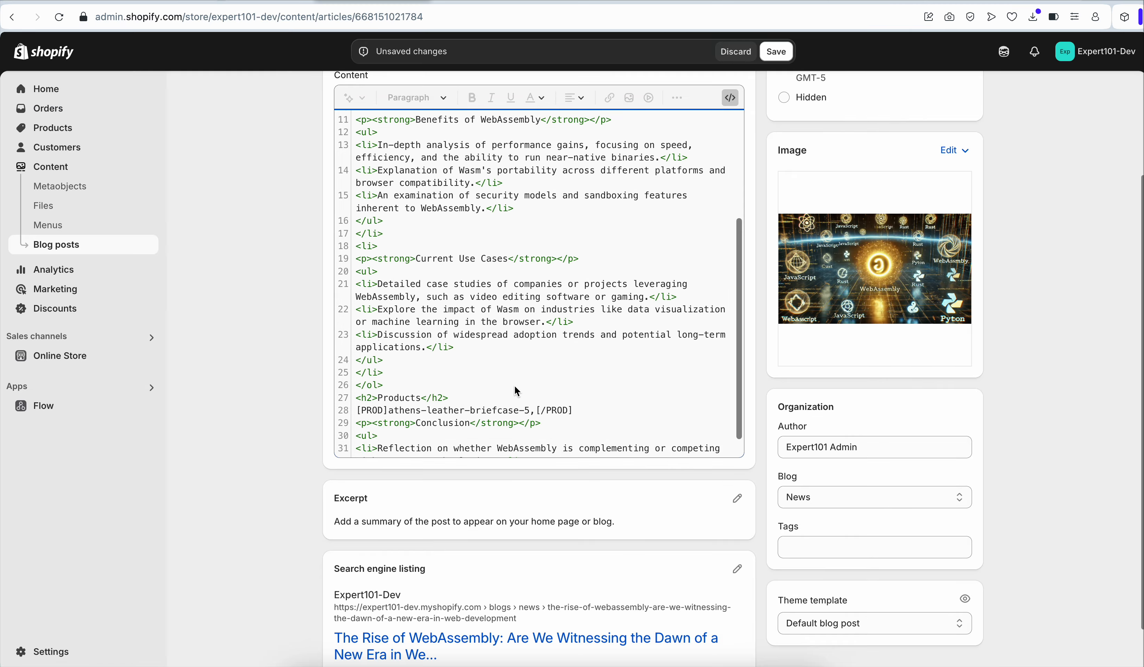
type("athens-leather-briefcase-7")
Copy the austin-convertible-leather-bag handle from its product page and append it after a comma in the PROD list
left_click(889, 2)
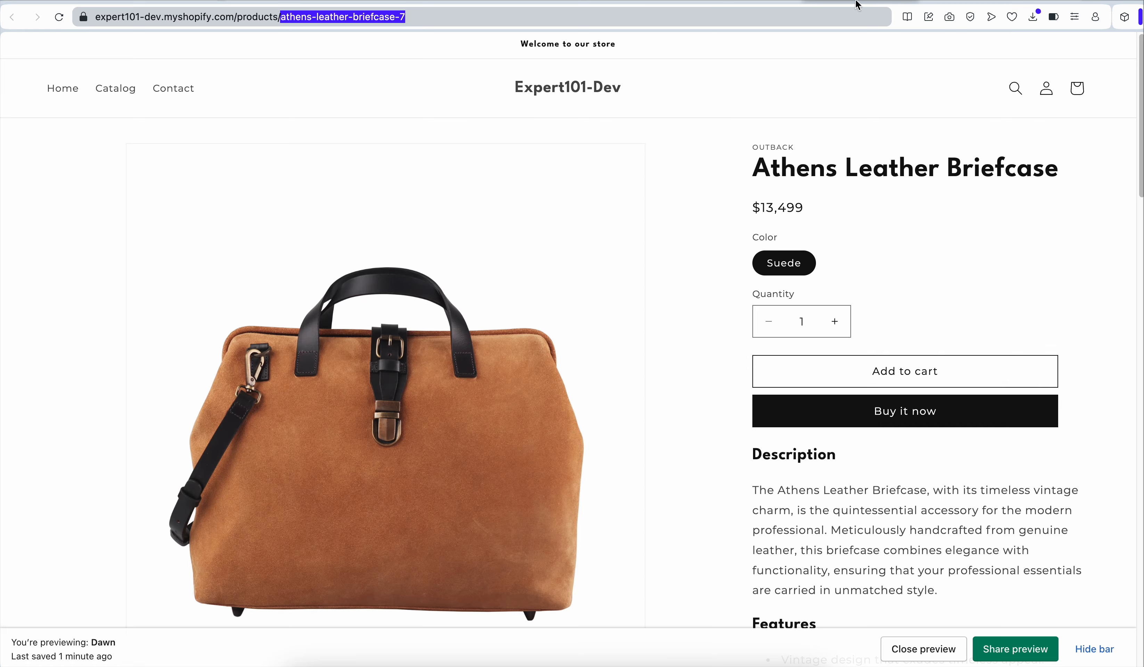
left_click(941, 2)
left_click_drag(285, 20, 435, 18)
key("super+c")
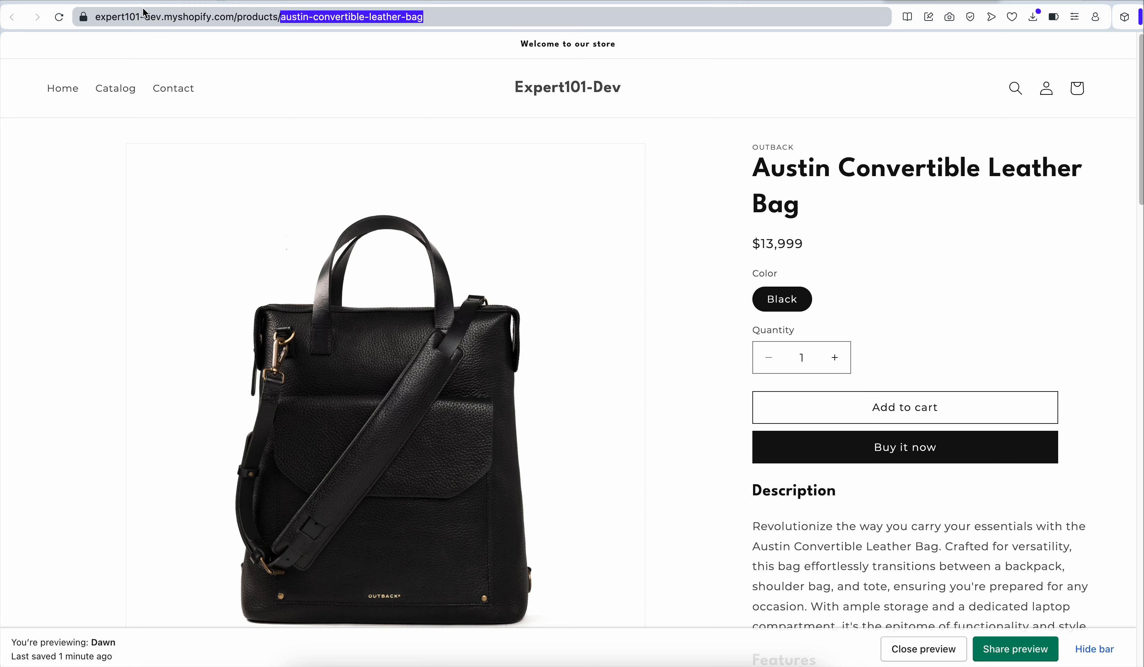
left_click(342, 1)
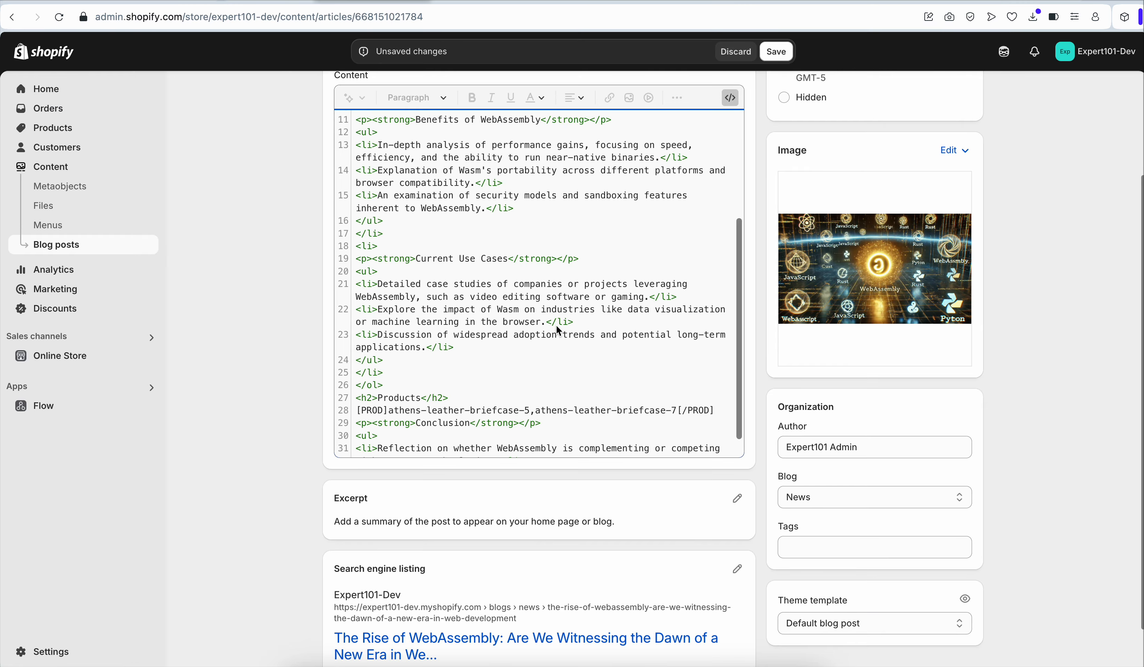
type(",")
key("super+v")
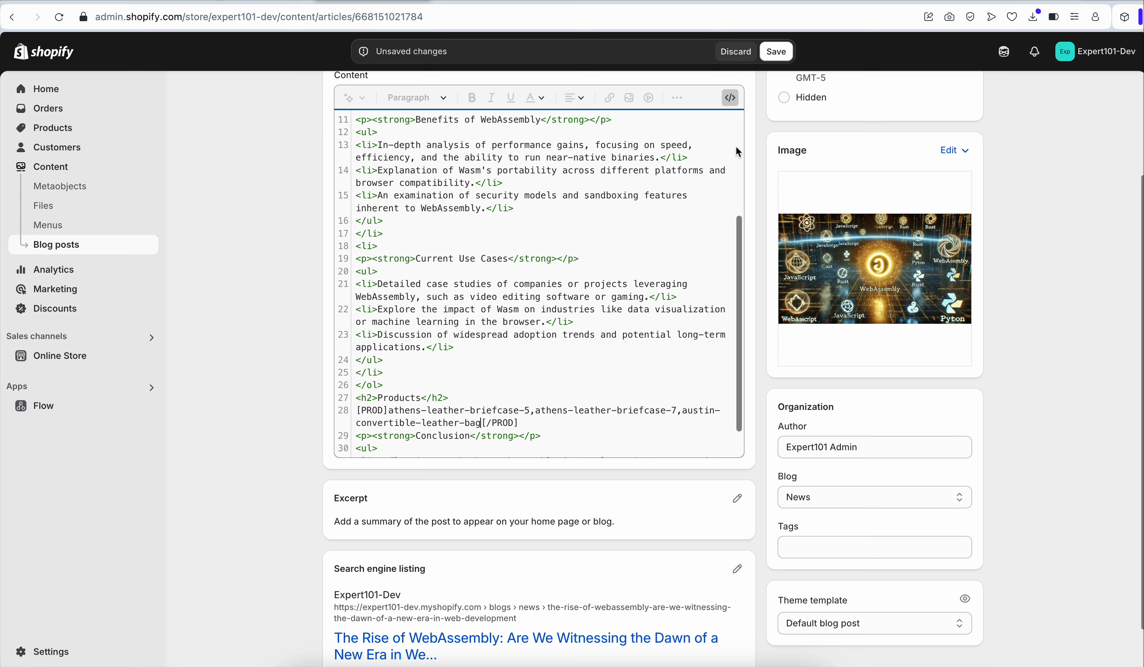
Append the muse-leather-briefcase handle after a comma in the PROD list and save the blog post
left_click(1022, 2)
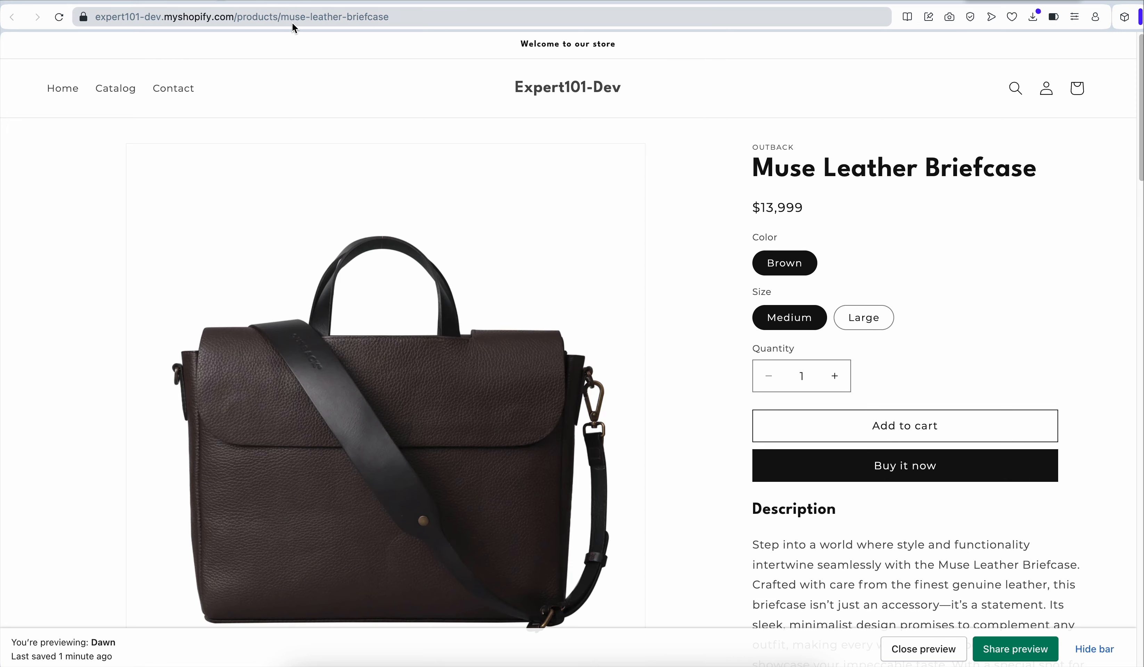
left_click_drag(280, 17, 400, 19)
key("super+c")
left_click(342, 2)
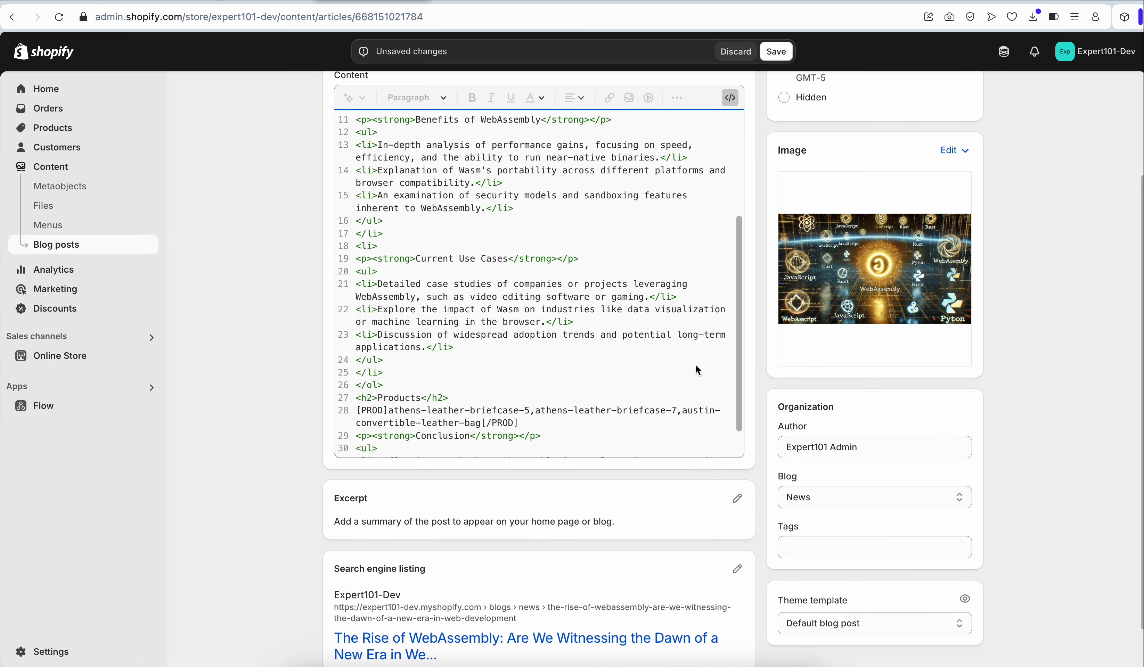
key("super+v")
key("super+z")
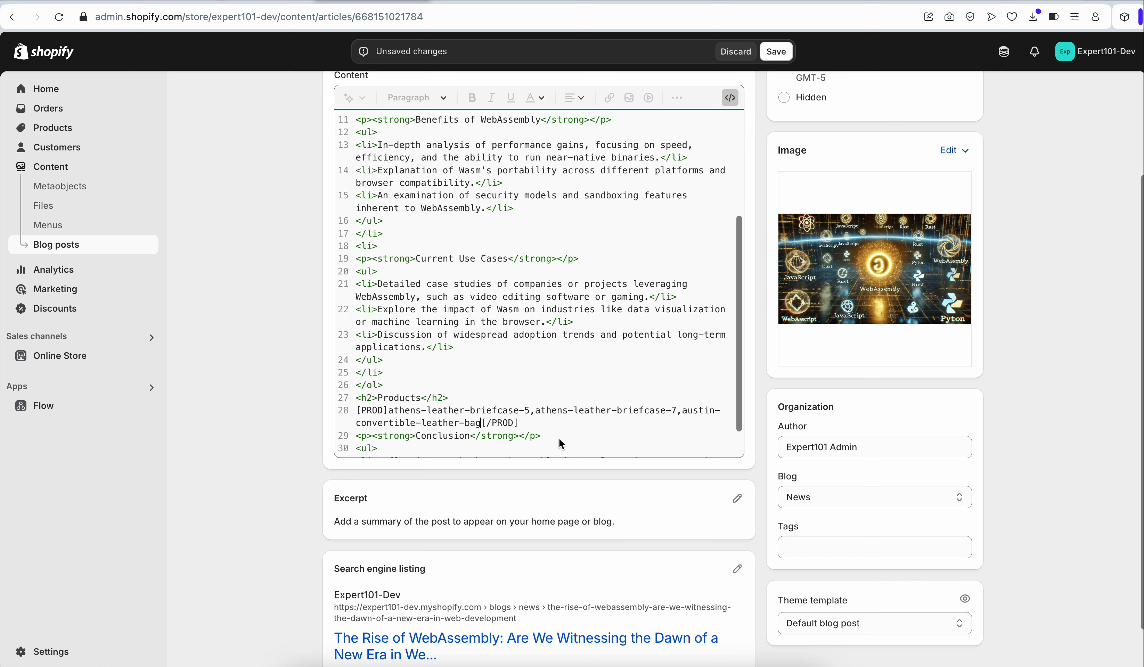
type(",")
key("super+v")
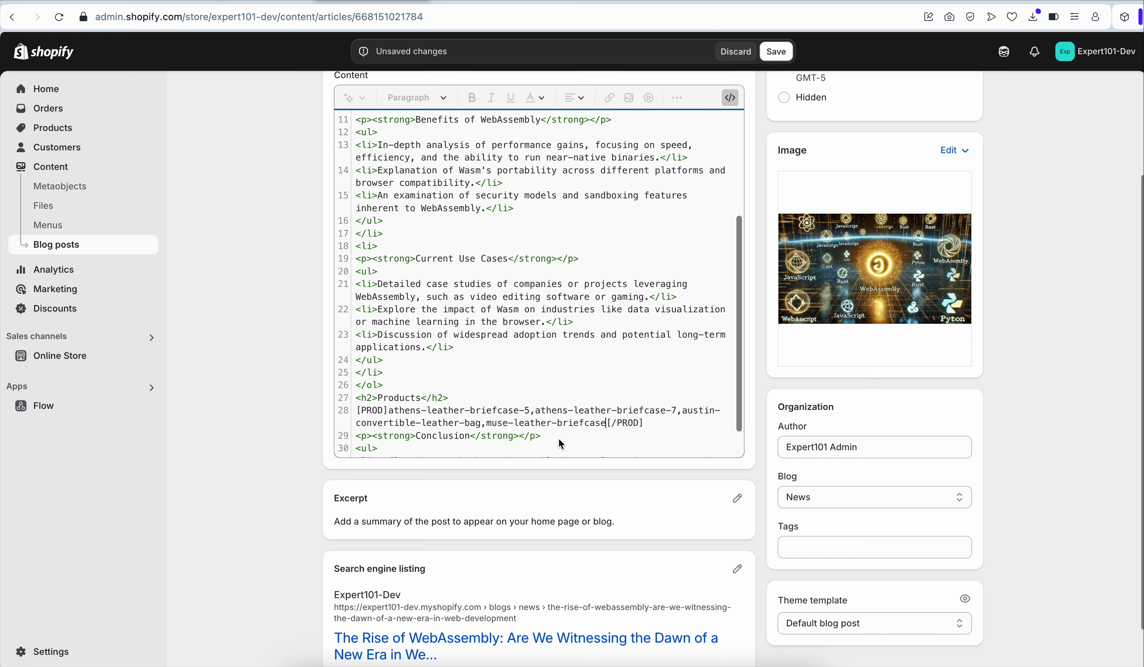
left_click(784, 56)
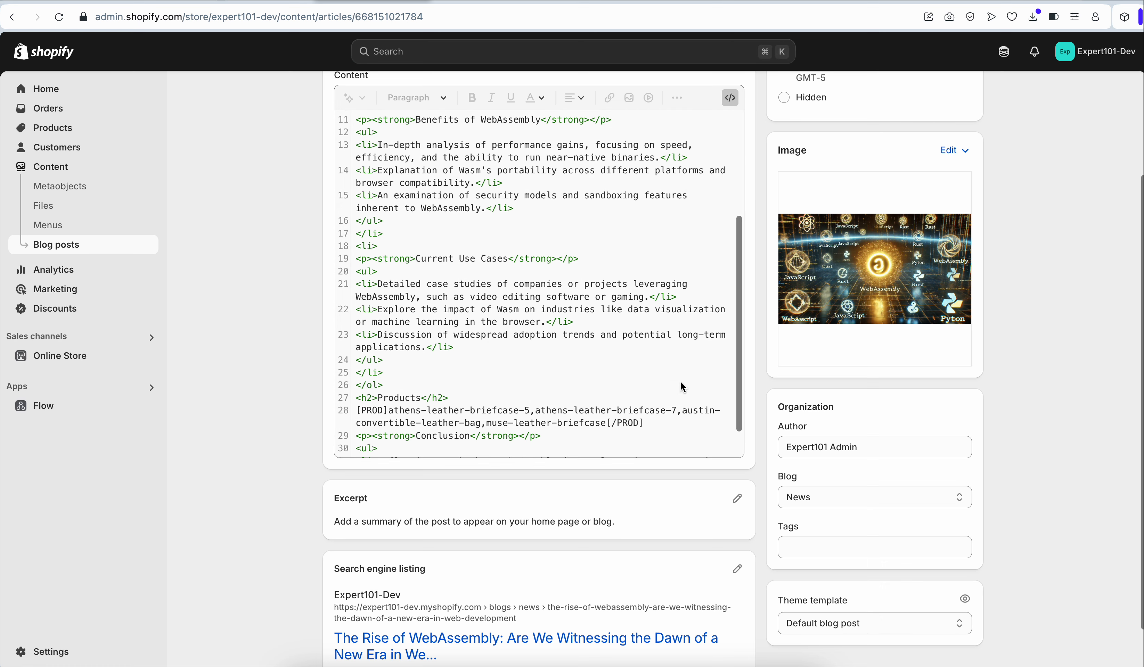
Open the storefront blog post preview and scroll to the product cards shown below the article text
scroll(680, 326, "up", 5)
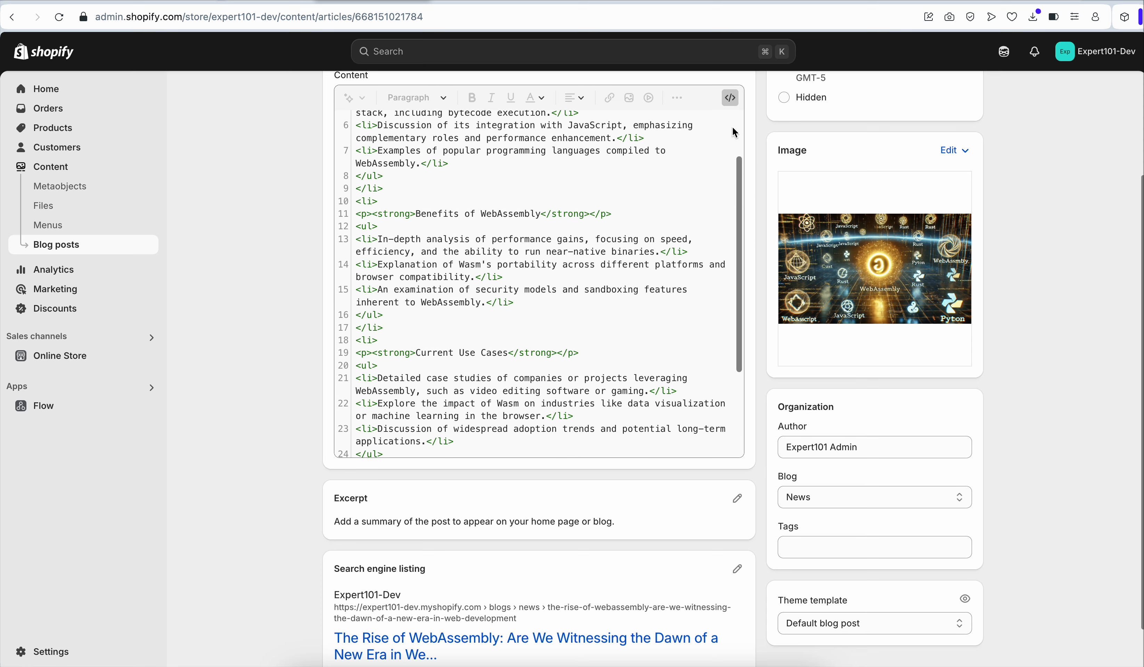
left_click(732, 98)
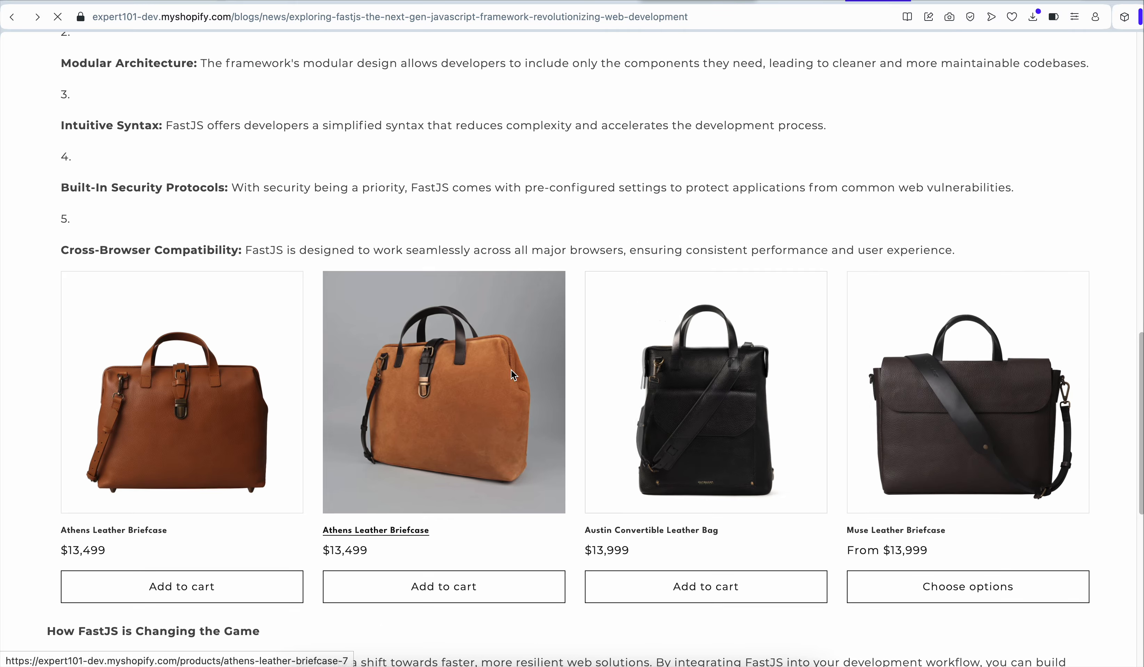
scroll(246, 382, "up", 15)
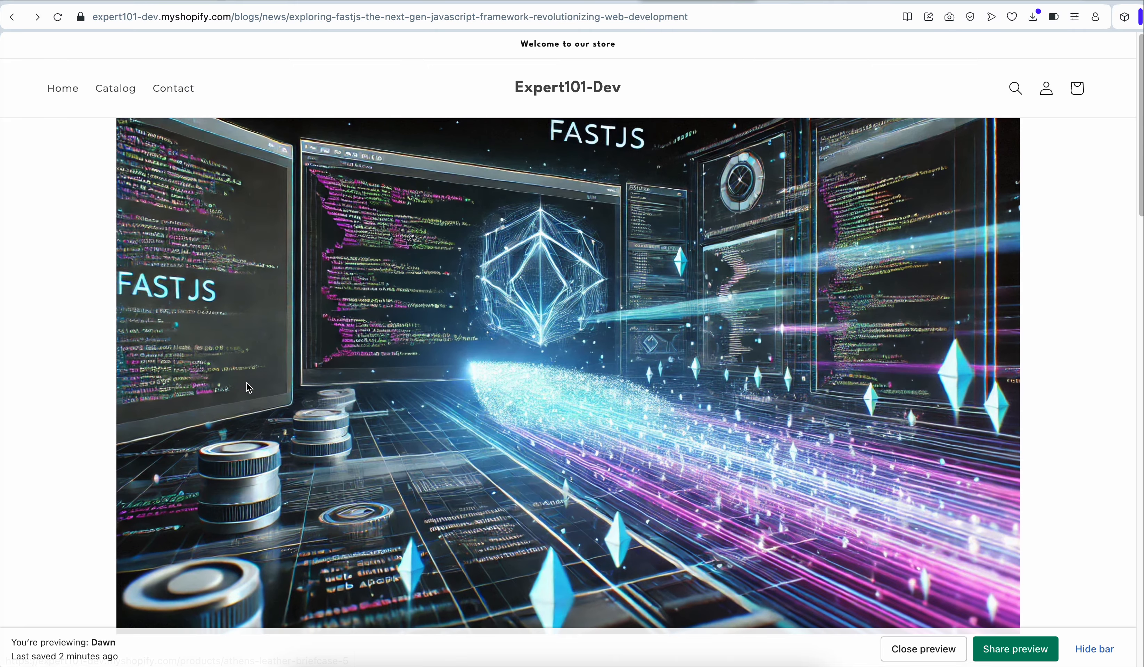
scroll(248, 381, "down", 8)
scroll(247, 383, "down", 10)
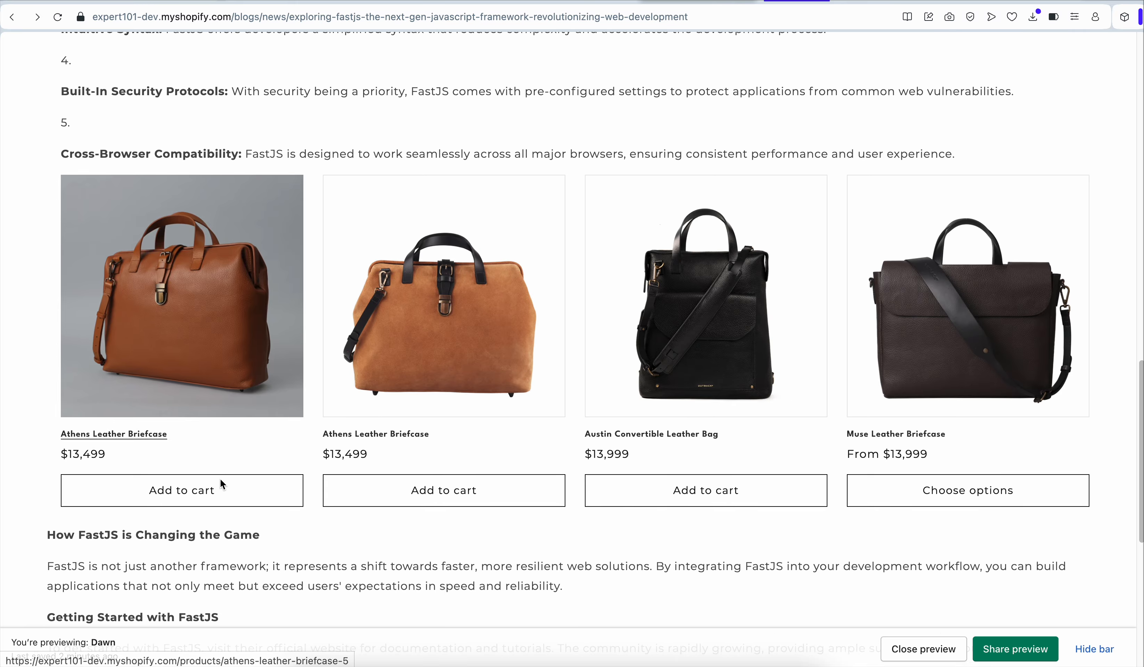
Add the Athens Leather Briefcase and the Austin Convertible Leather Bag to the cart from the article's product cards
left_click(219, 486)
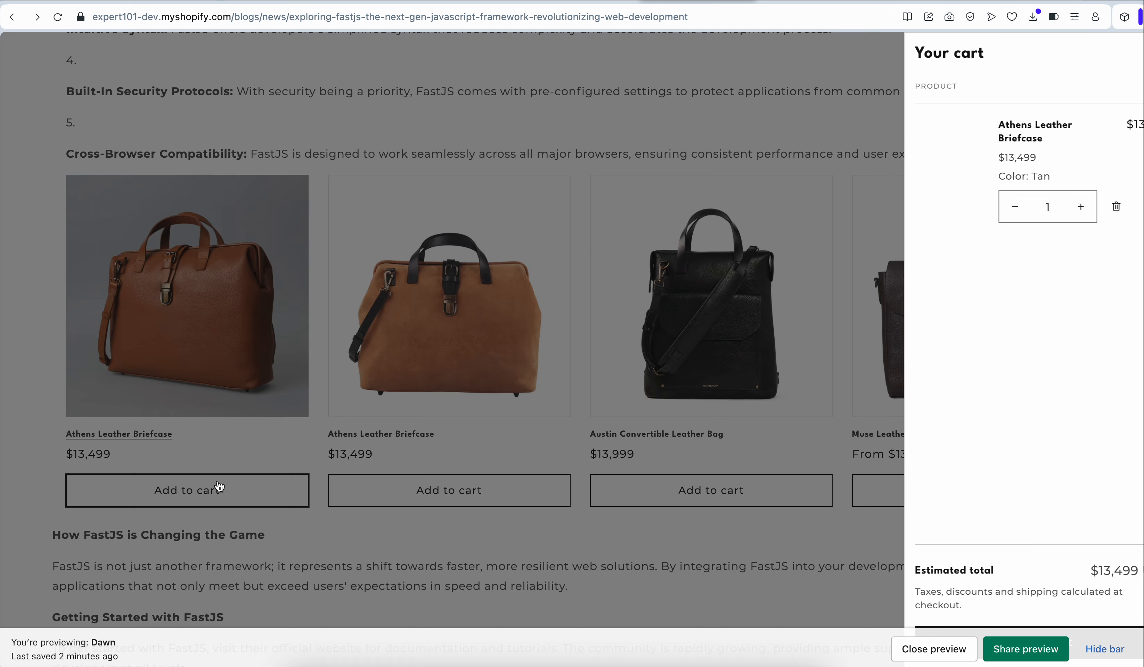
left_click(1105, 649)
left_click(740, 412)
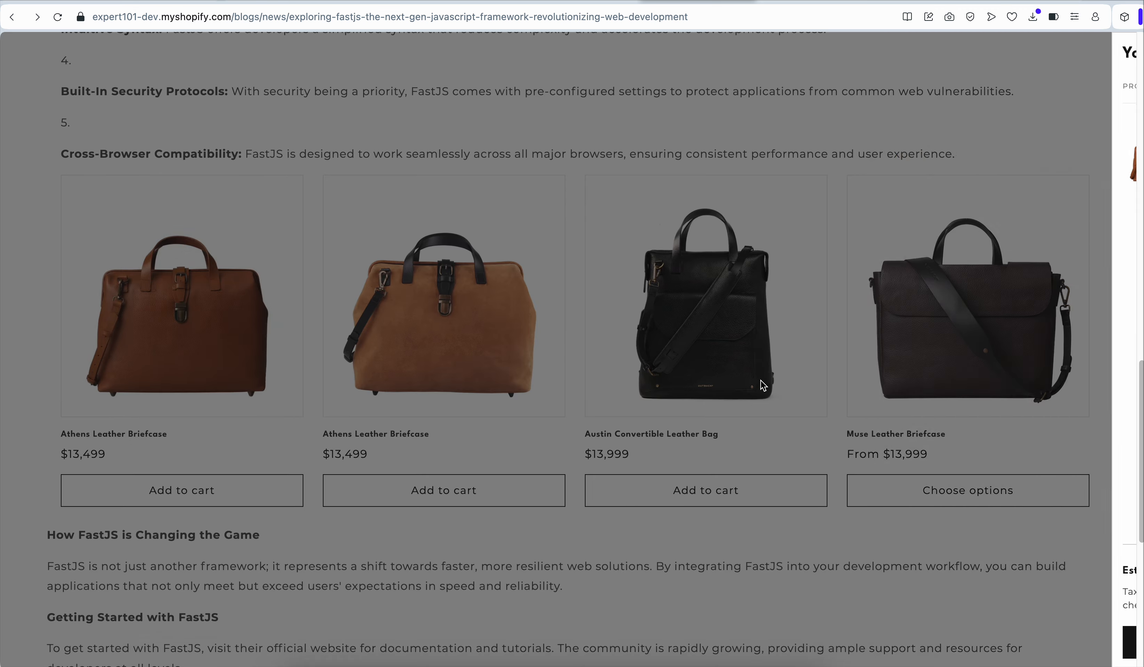
left_click(763, 484)
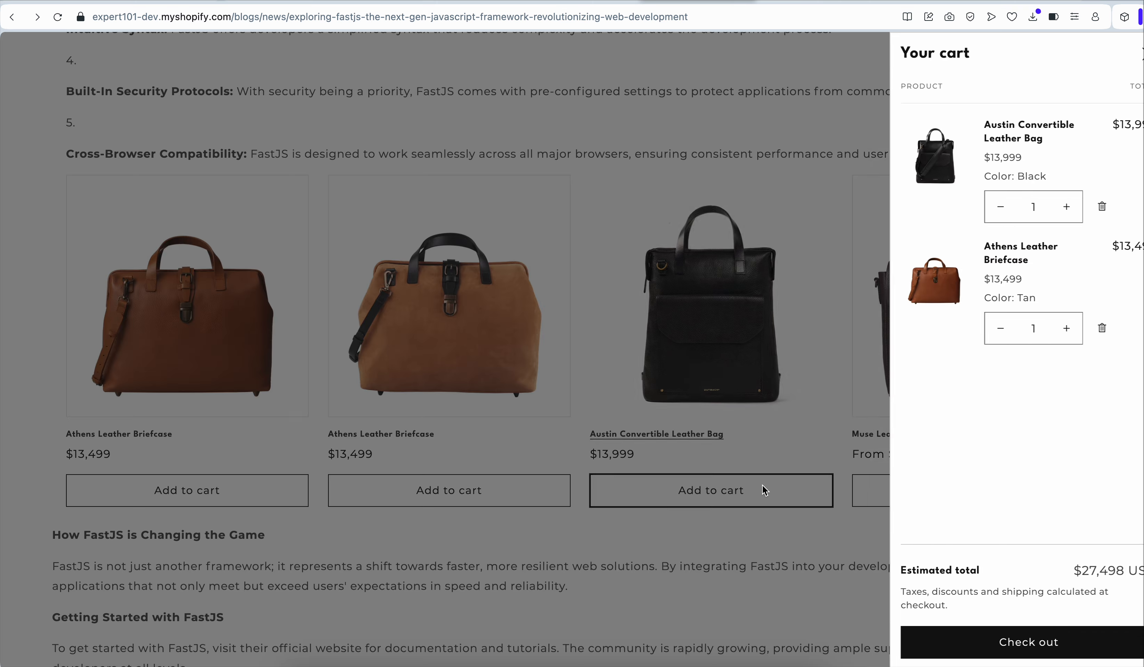
left_click(734, 269)
Review the divider, split and product handle assignments in the main-article.liquid code
left_click(591, 1)
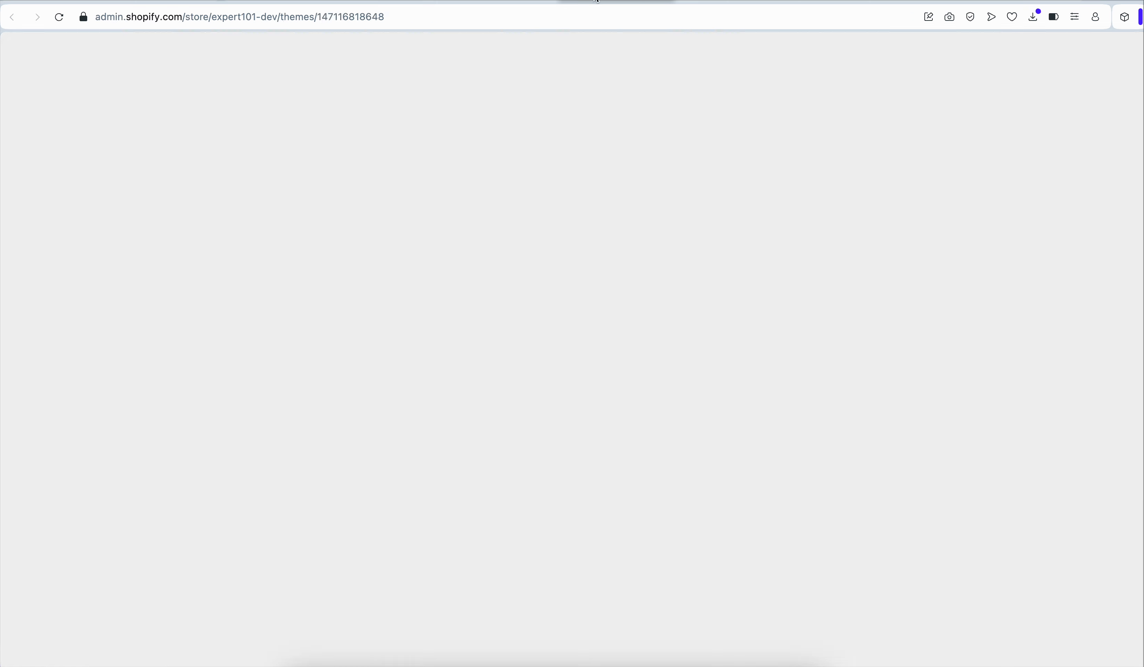
scroll(494, 228, "down", 1)
scroll(494, 228, "down", 15)
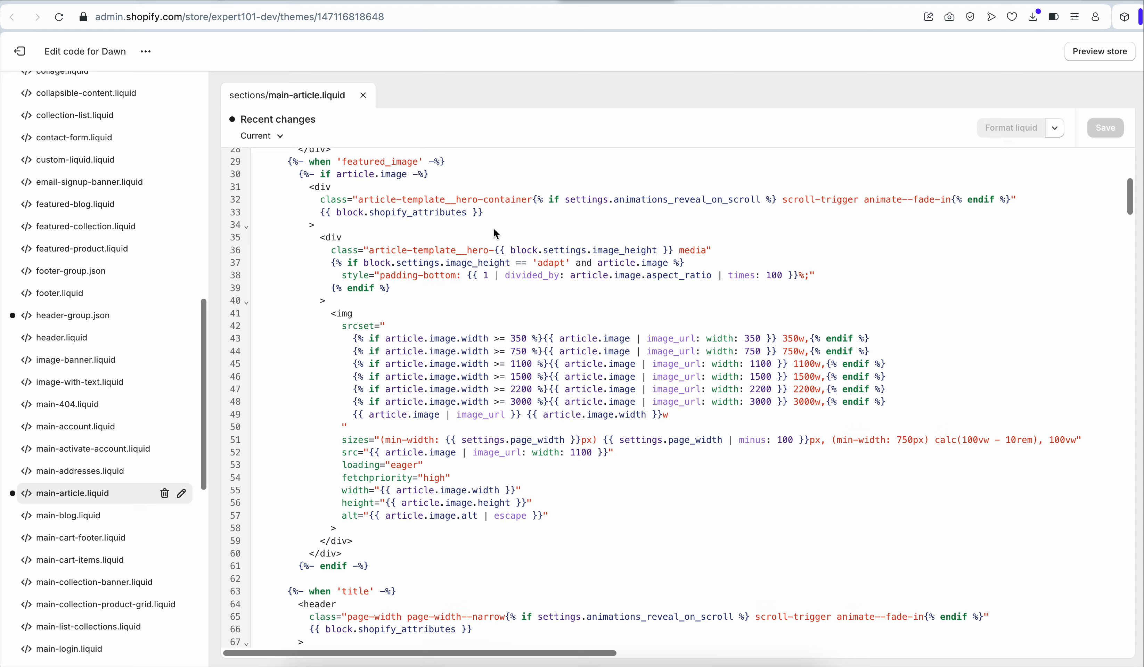
scroll(494, 233, "down", 5)
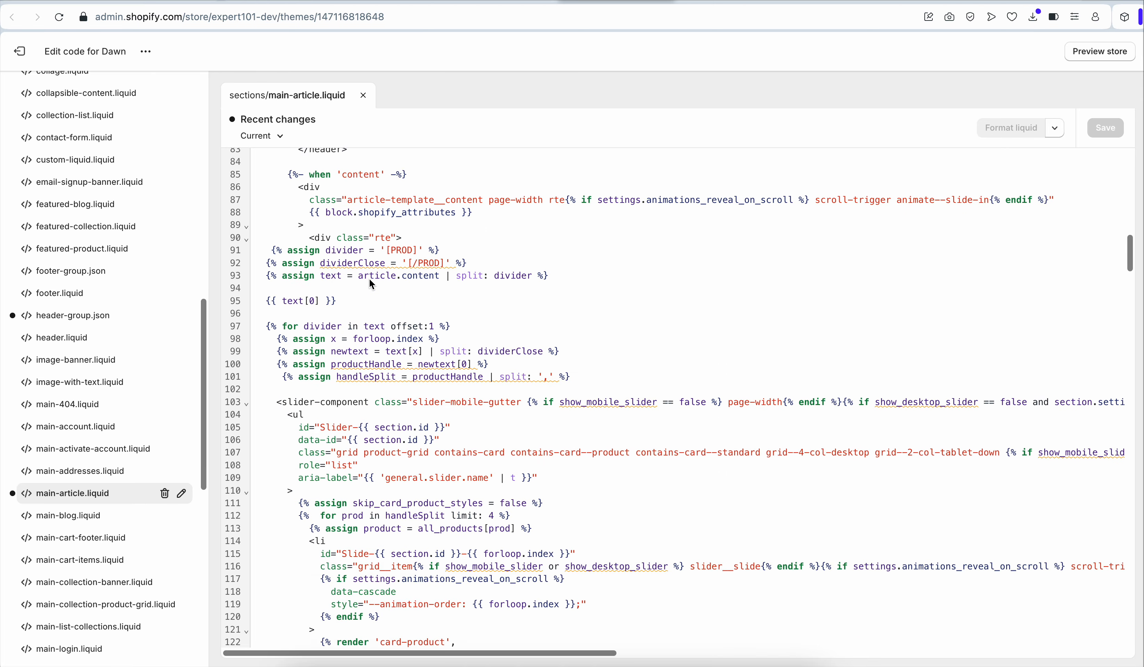
left_click(368, 252)
left_click(417, 252)
double_click(432, 265)
left_click(442, 328)
Examine the card-product render block inside the product loop, then return to the storefront post
scroll(442, 329, "down", 5)
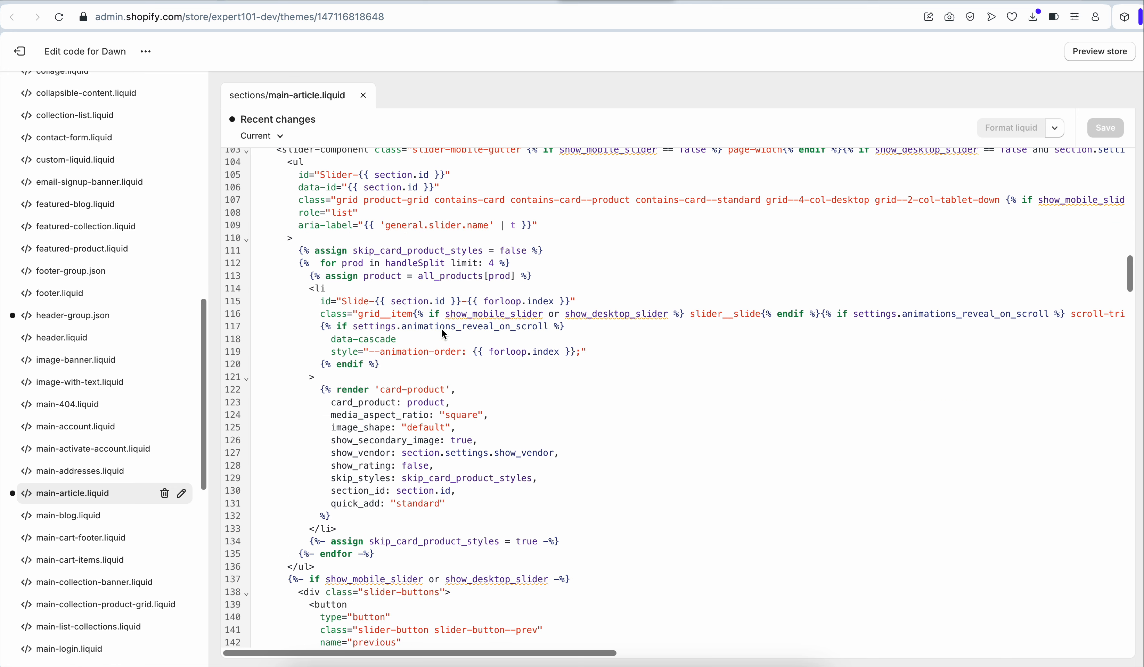
left_click(377, 389)
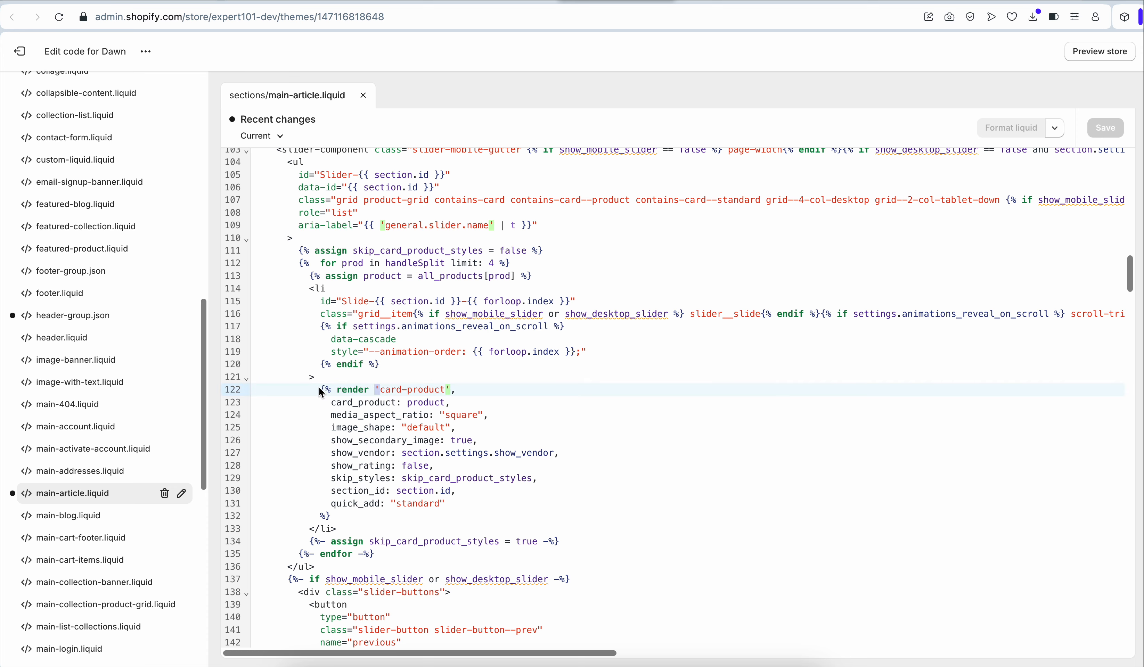
left_click_drag(320, 389, 355, 521)
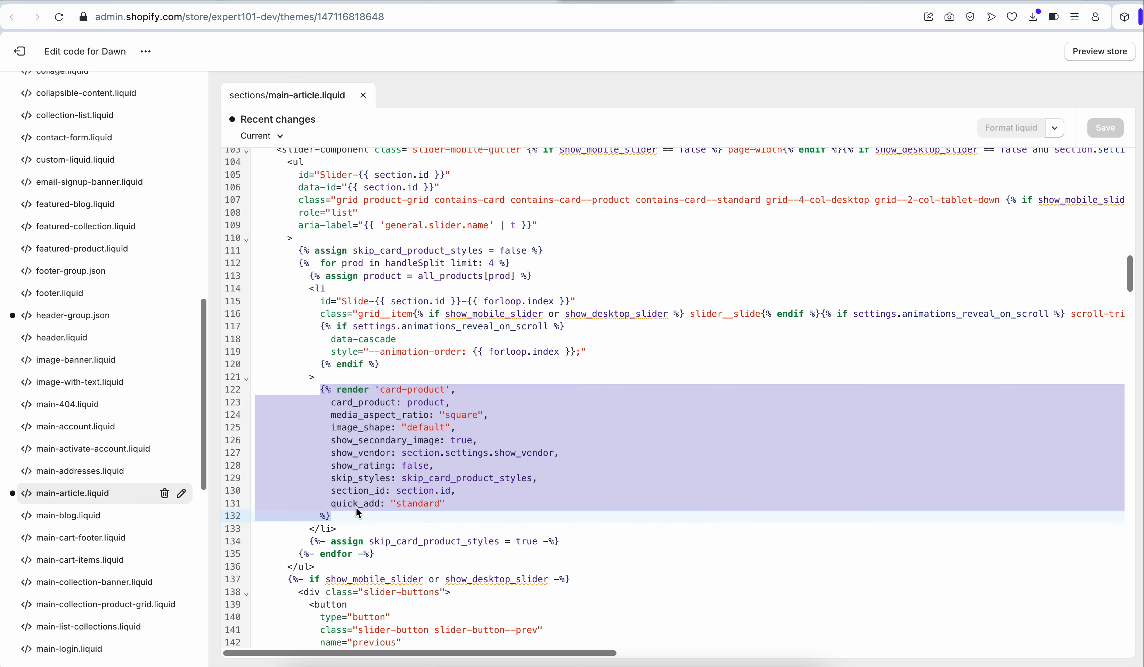
double_click(457, 416)
left_click(434, 427)
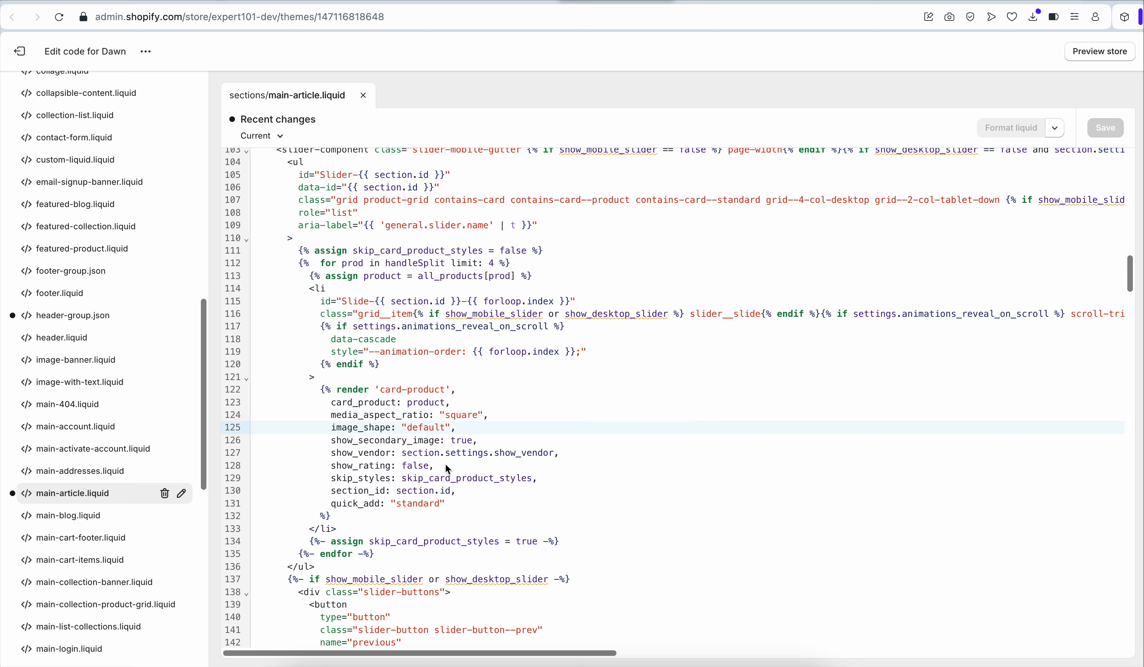
left_click(722, 1)
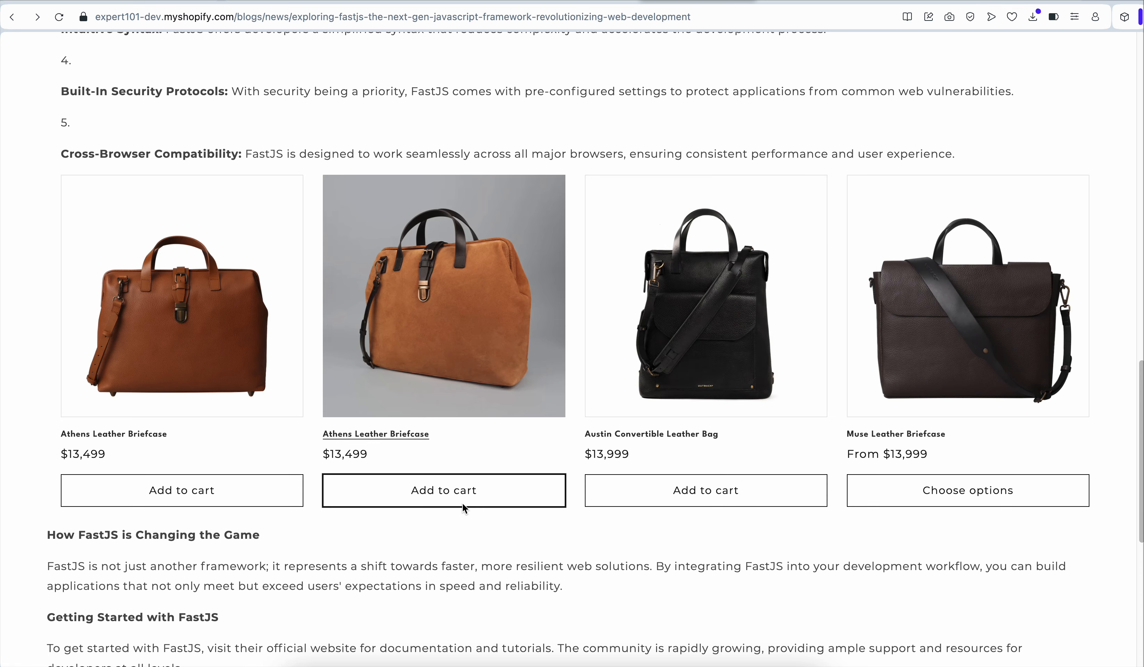